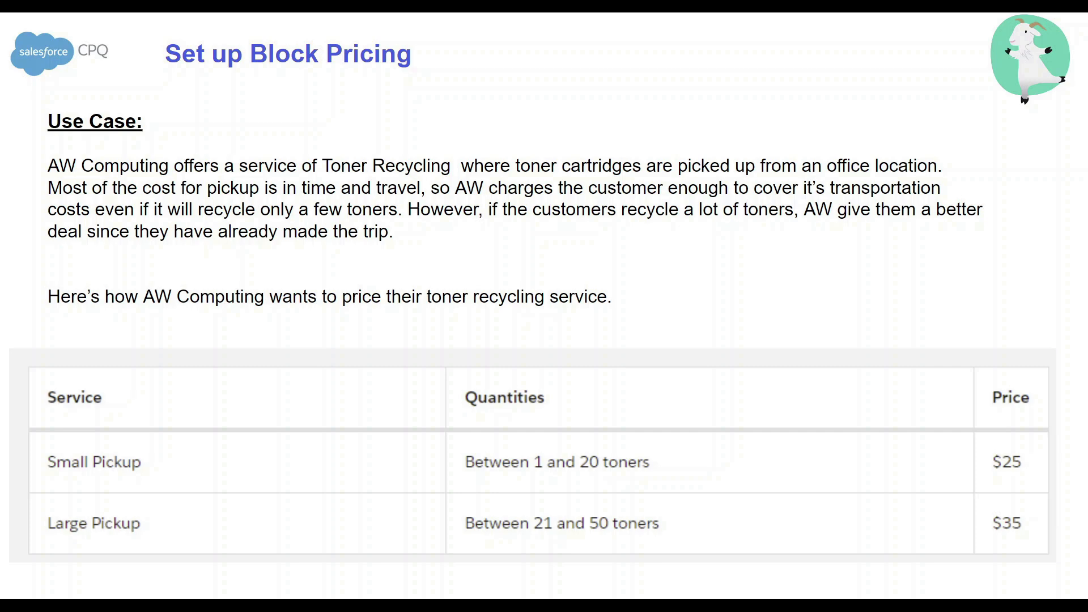
Search the product list for toner and open the Toner Recycling product.
{"action": "key", "text": "Escape"}
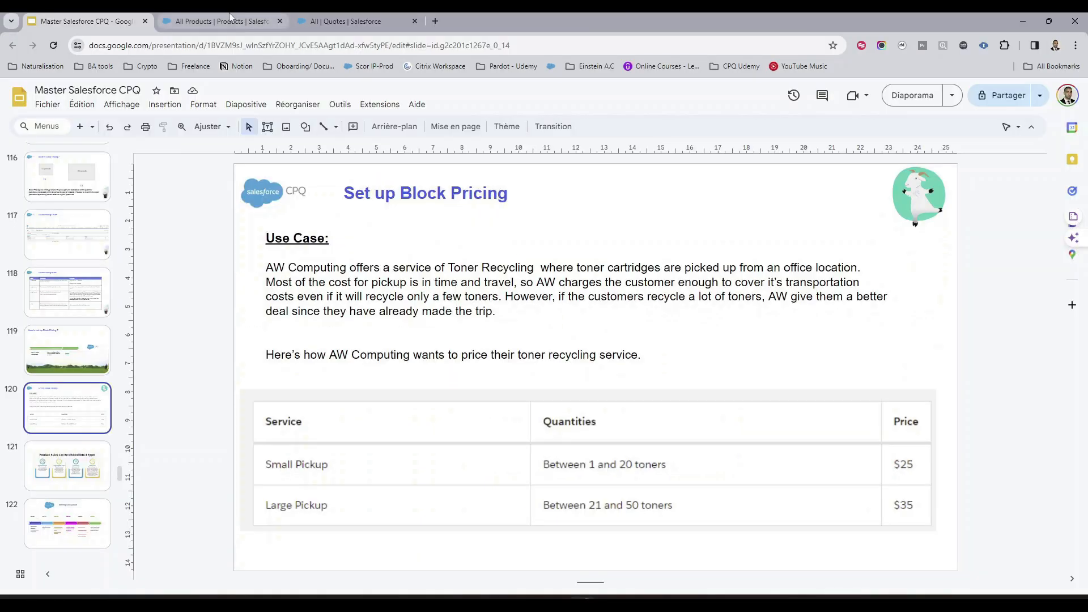
{"action": "left_click", "coordinate": [229, 17]}
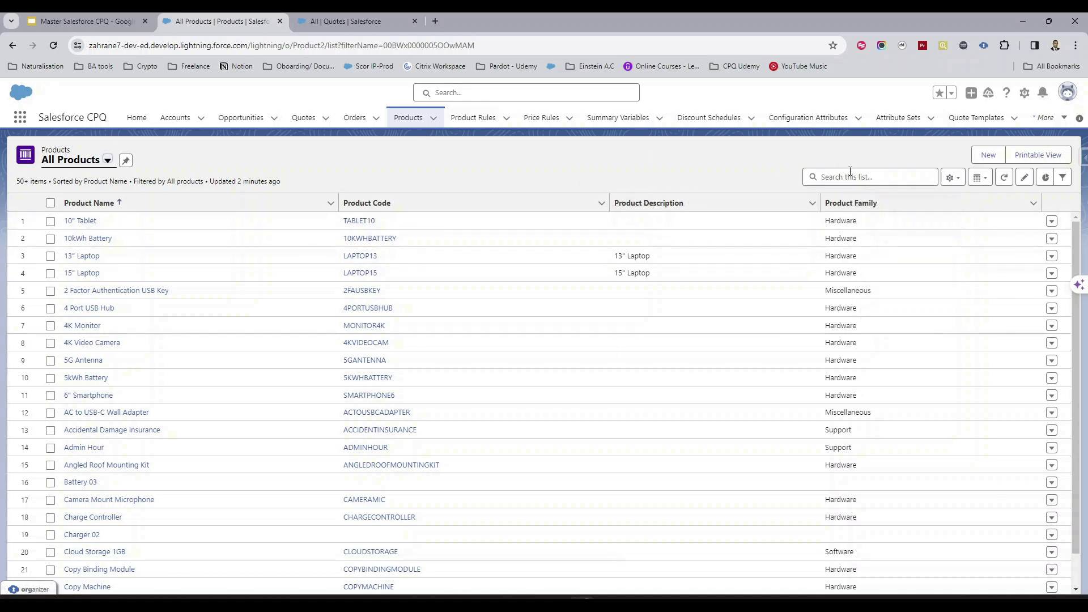
{"action": "key", "text": "Return"}
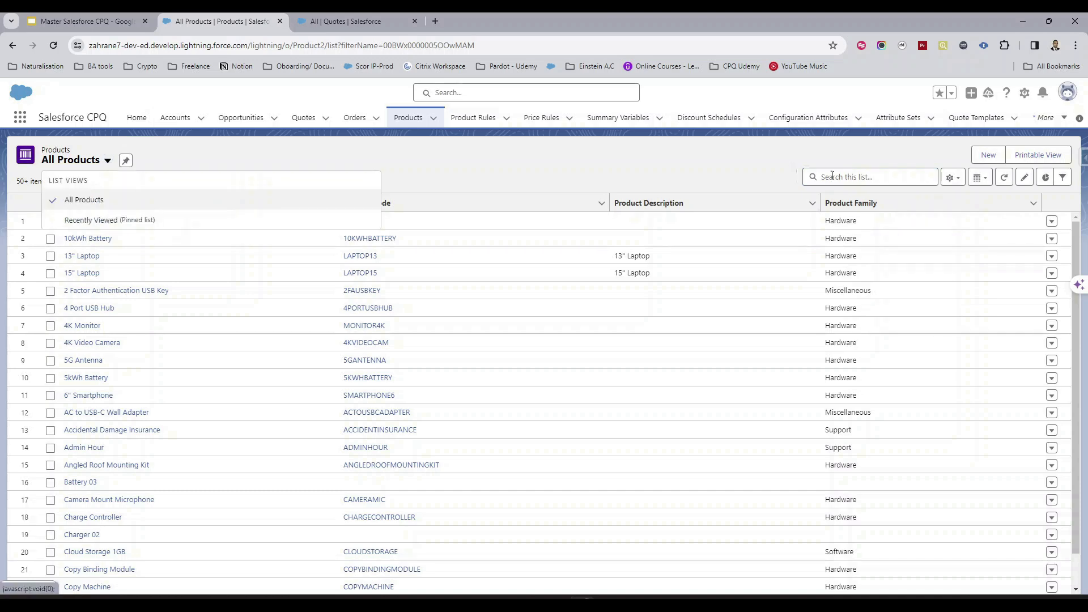
{"action": "left_click", "coordinate": [832, 176]}
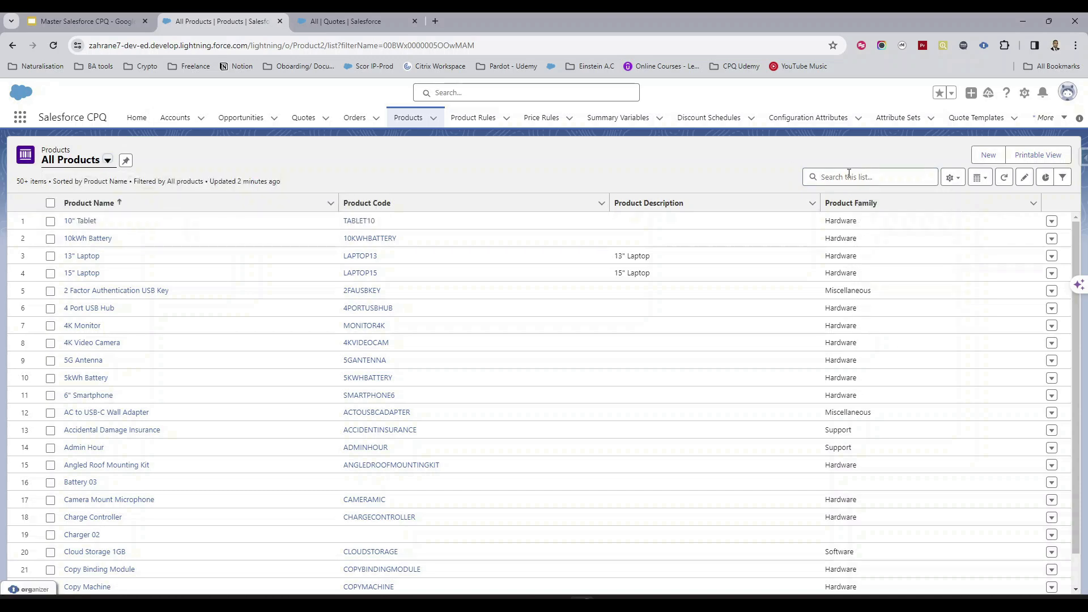
{"action": "left_click", "coordinate": [847, 173]}
{"action": "type", "text": "toner"}
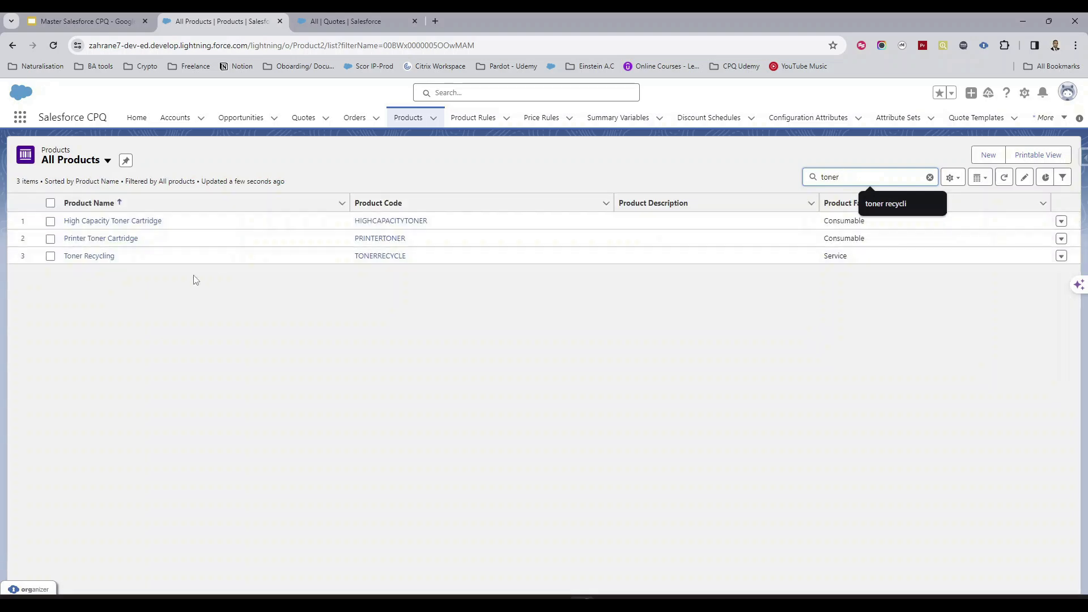
{"action": "left_click", "coordinate": [137, 268]}
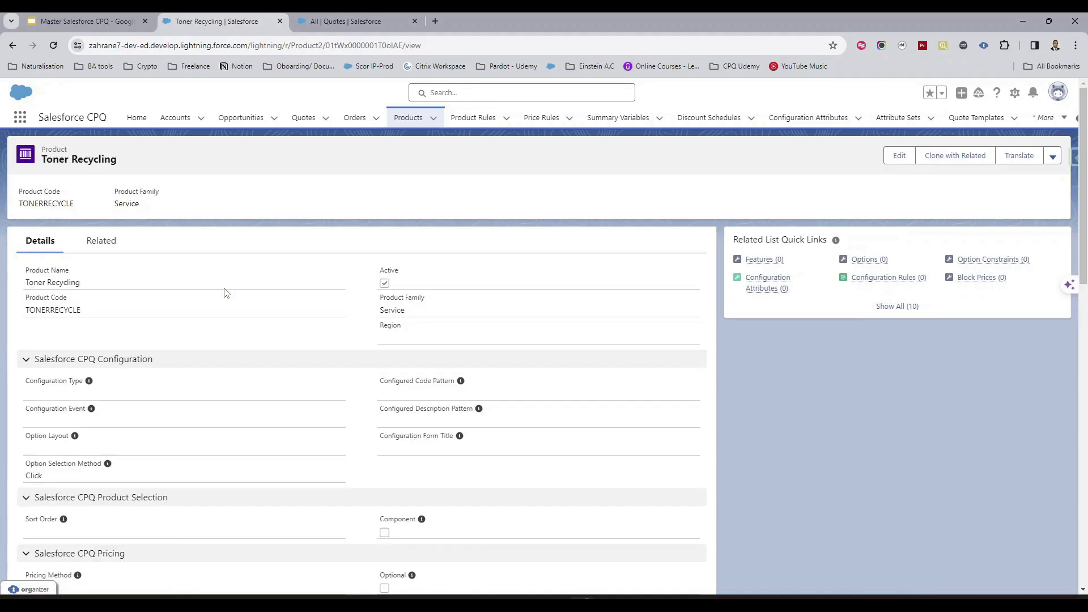
Open the block prices editor from the Toner Recycling product's related records.
{"action": "scroll", "coordinate": [125, 236], "scroll_direction": "down", "scroll_amount": 1}
{"action": "scroll", "coordinate": [125, 235], "scroll_direction": "up", "scroll_amount": 1}
{"action": "left_click", "coordinate": [110, 243]}
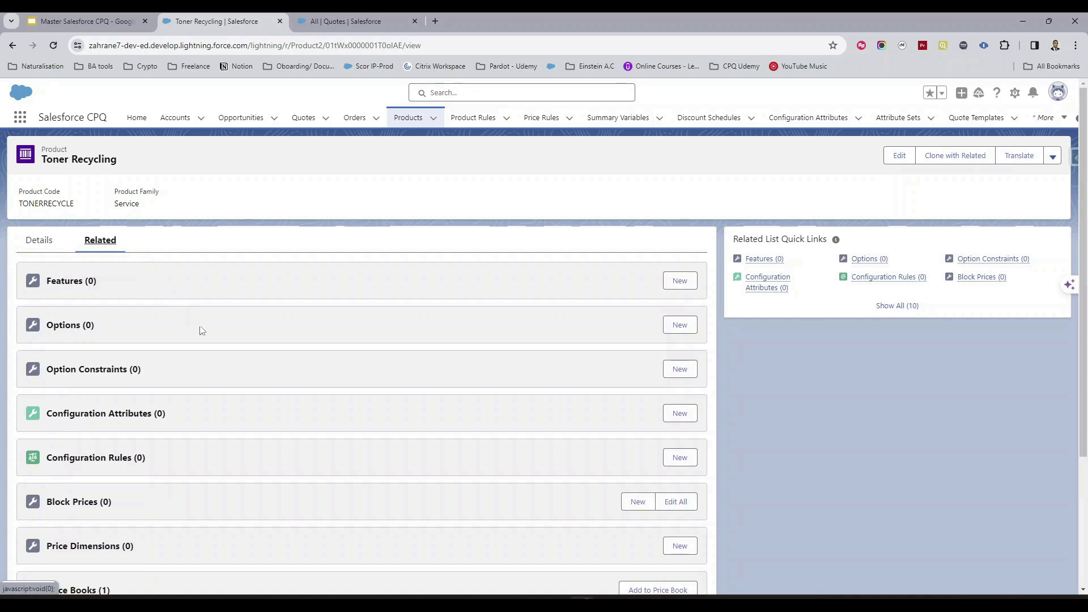
{"action": "scroll", "coordinate": [198, 330], "scroll_direction": "down", "scroll_amount": 3}
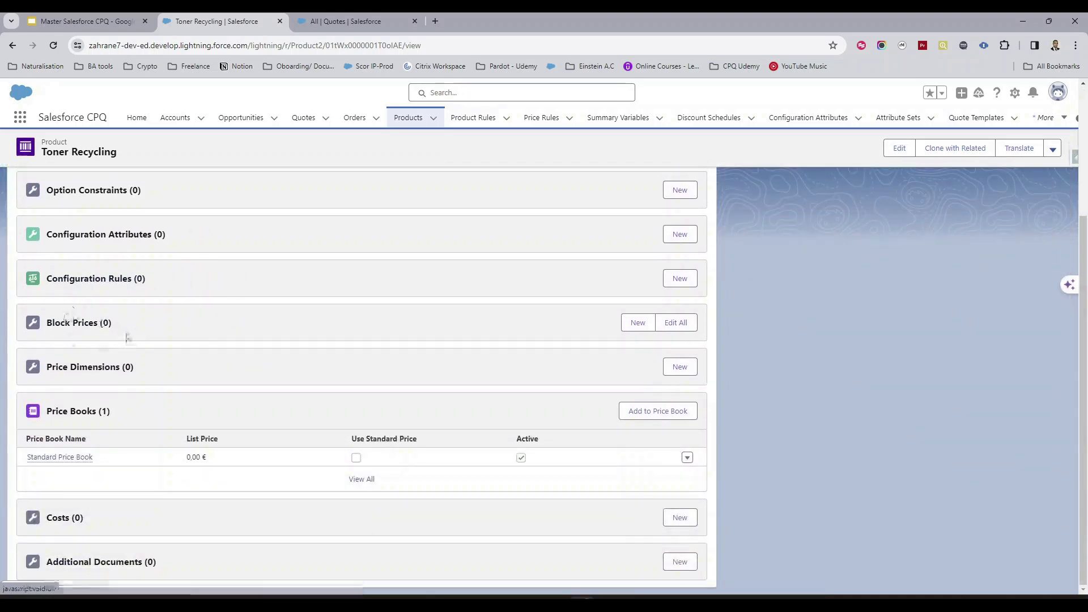
{"action": "left_click", "coordinate": [674, 327]}
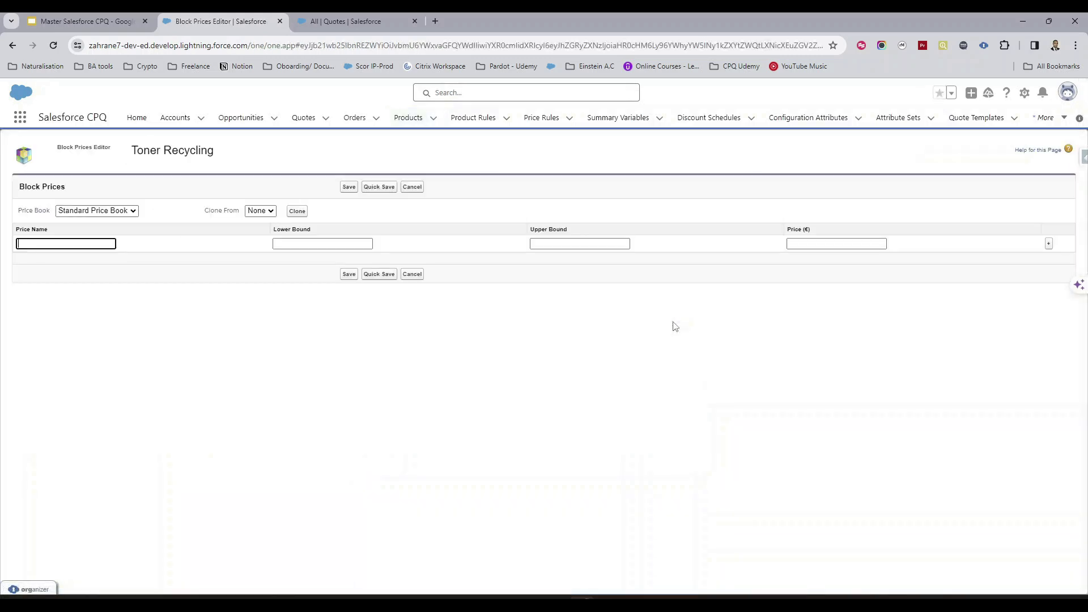
Check the use-case slide, then name the first block price Small Pikcup.
{"action": "left_click", "coordinate": [110, 19]}
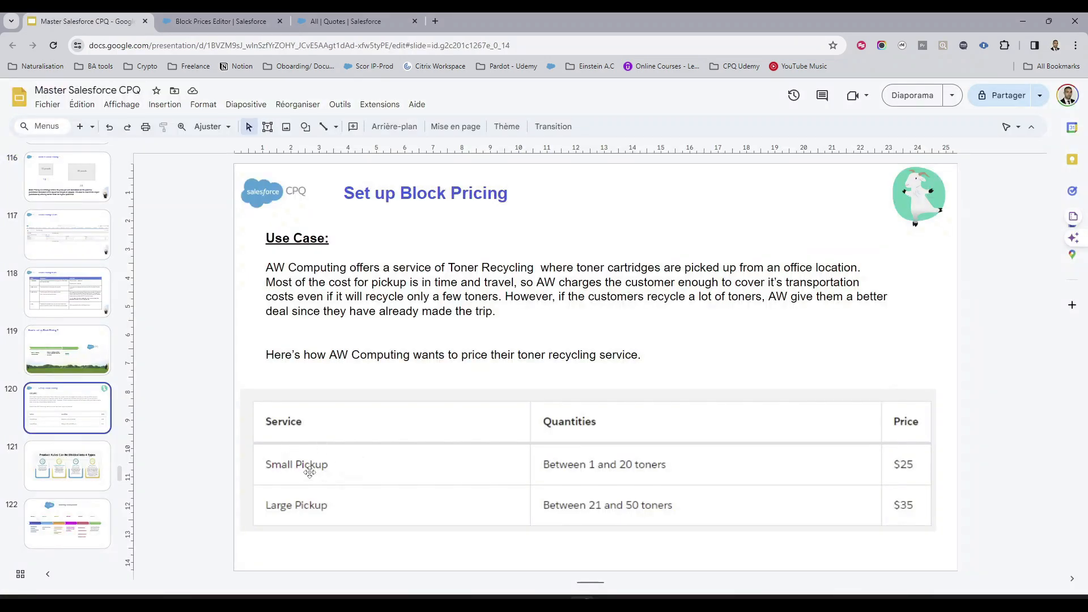
{"action": "left_click", "coordinate": [227, 21]}
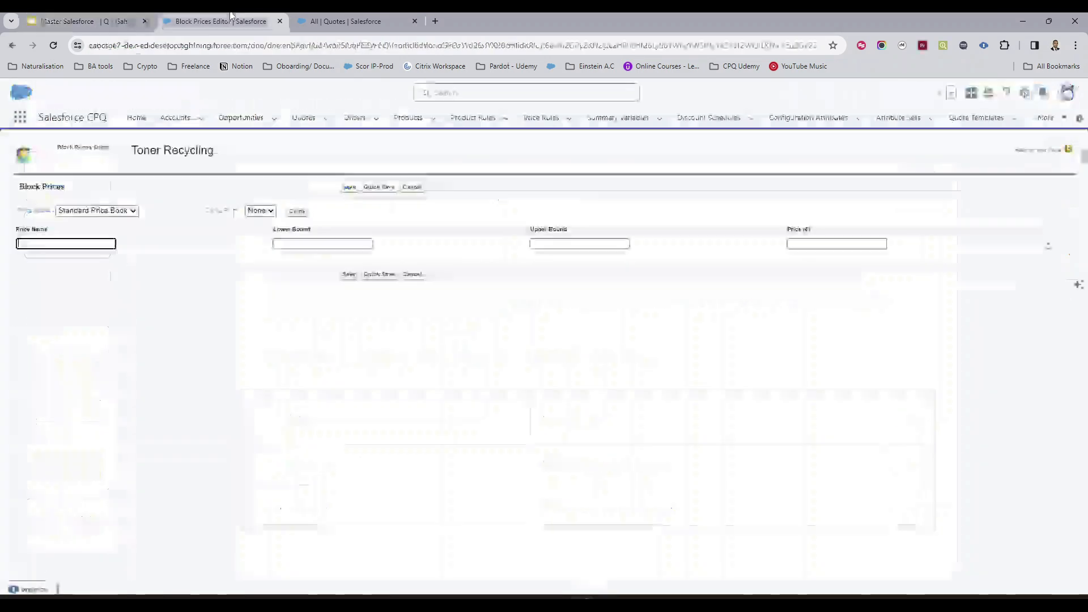
{"action": "left_click", "coordinate": [94, 246]}
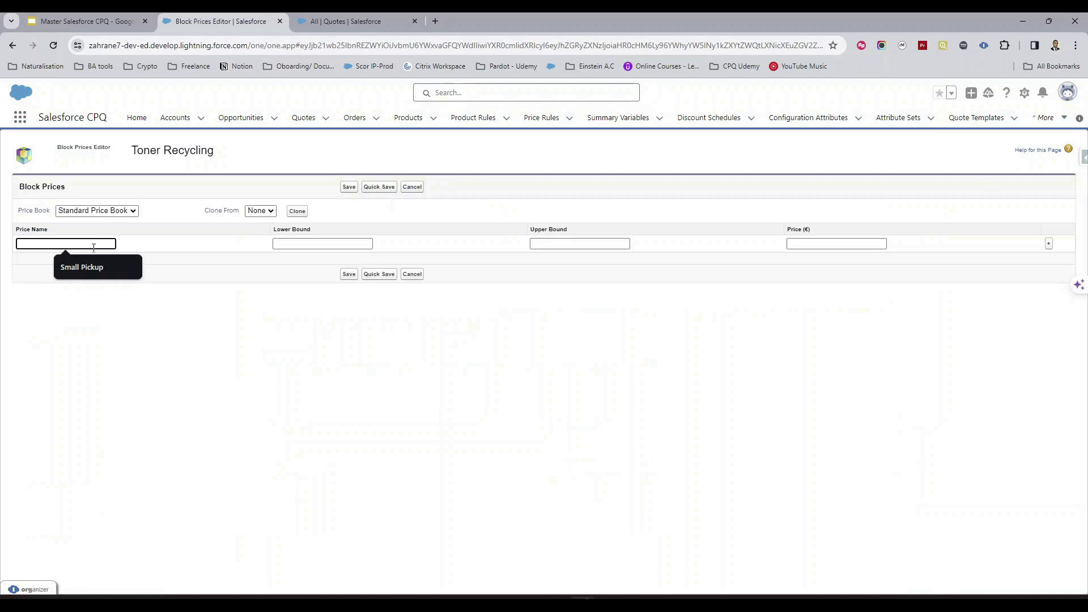
{"action": "type", "text": "Small P"}
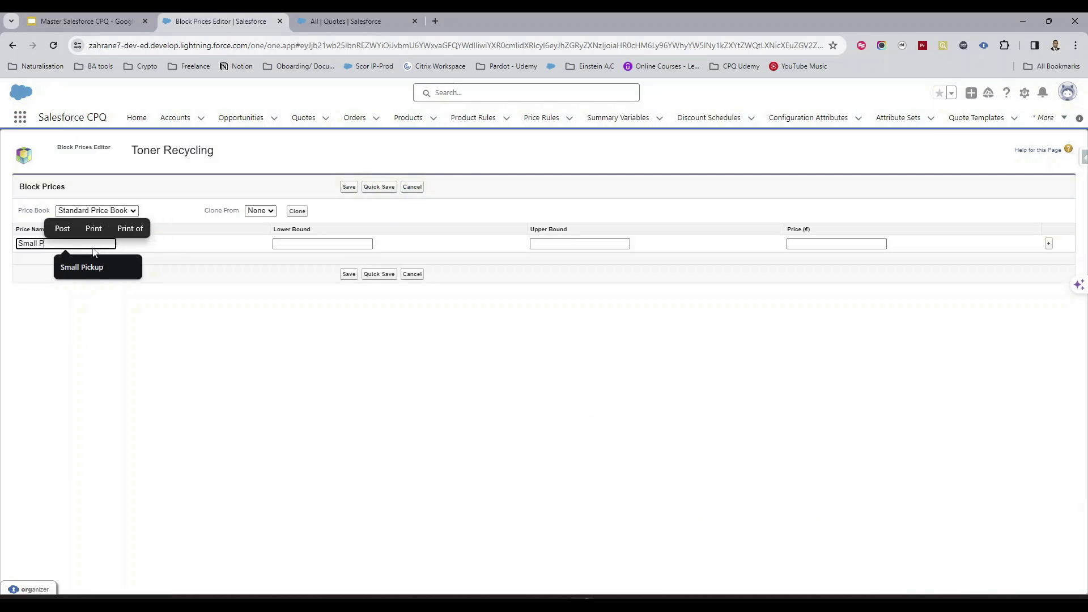
{"action": "type", "text": "ikcup"}
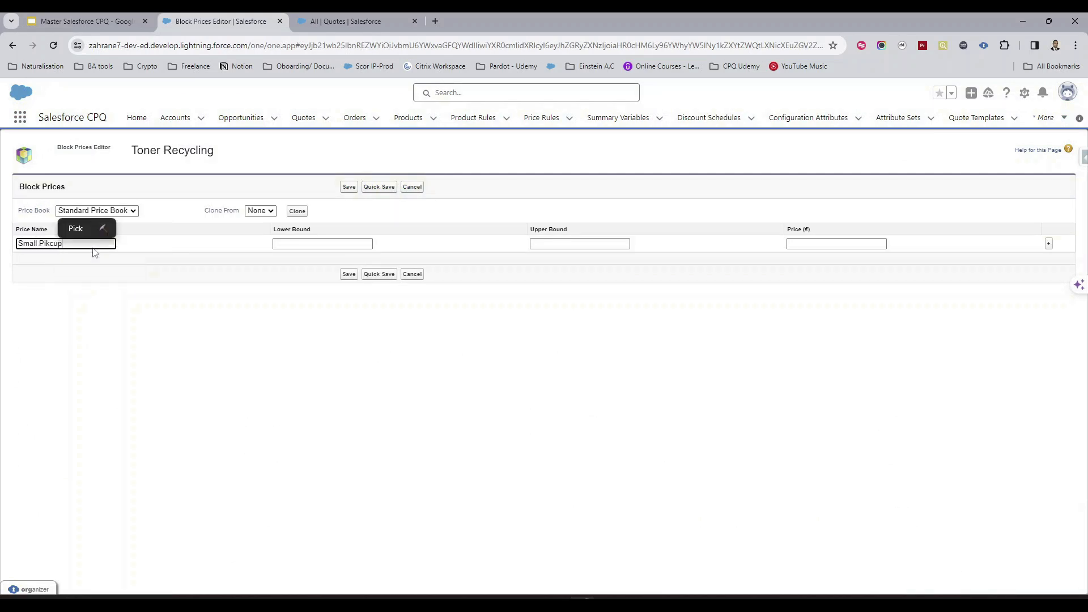
{"action": "left_click", "coordinate": [300, 274]}
Set the Small Pikcup block's lower bound to 1 and upper bound to 21.
{"action": "left_click", "coordinate": [112, 22]}
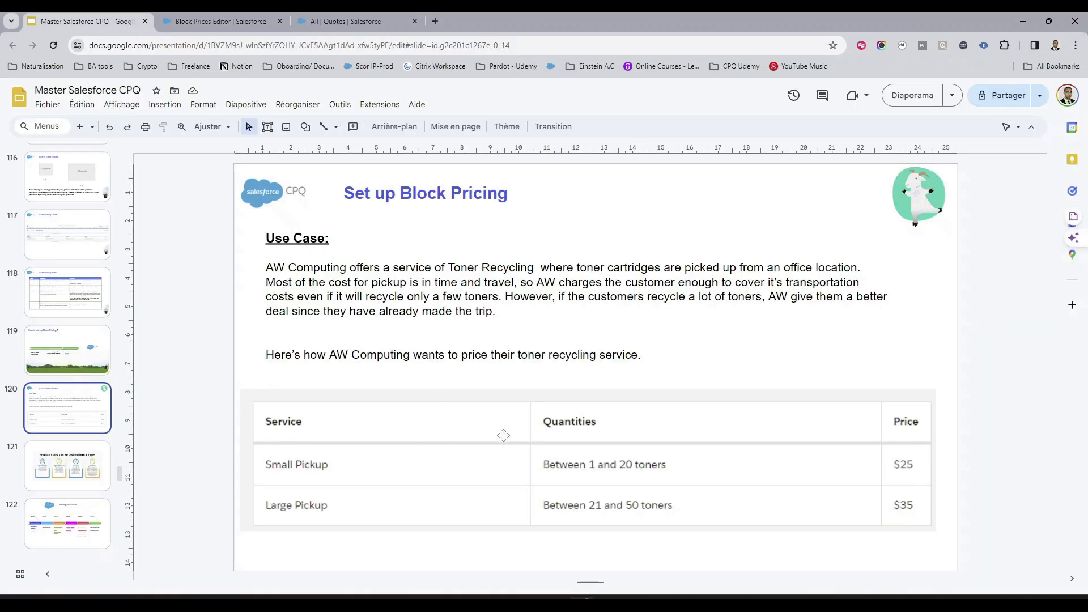
{"action": "left_click", "coordinate": [215, 22]}
{"action": "left_click", "coordinate": [306, 244]}
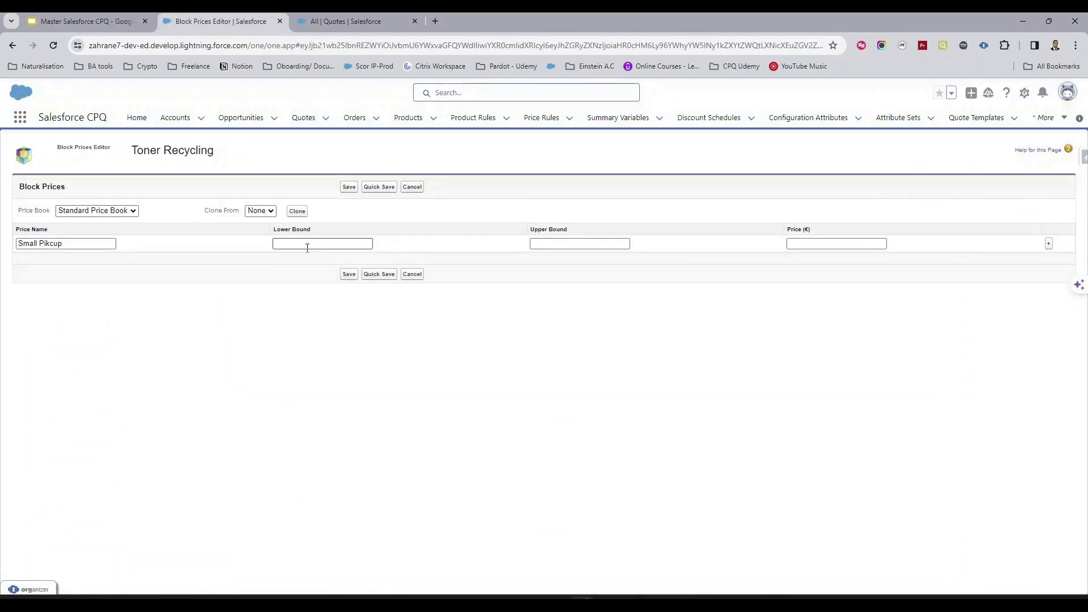
{"action": "type", "text": "1"}
{"action": "left_click", "coordinate": [549, 248]}
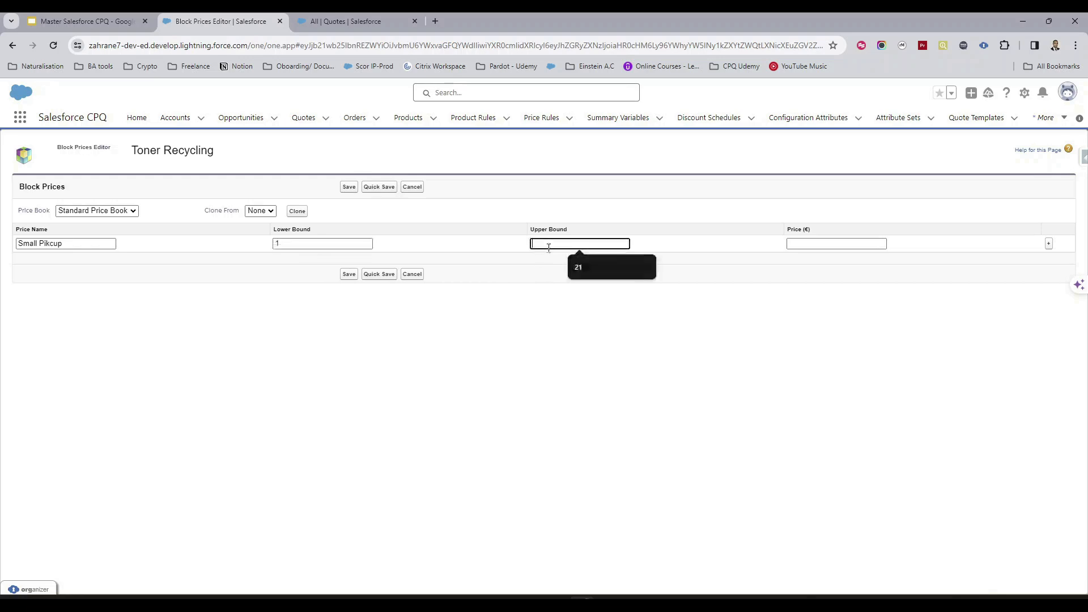
{"action": "type", "text": "21"}
{"action": "left_click", "coordinate": [554, 280]}
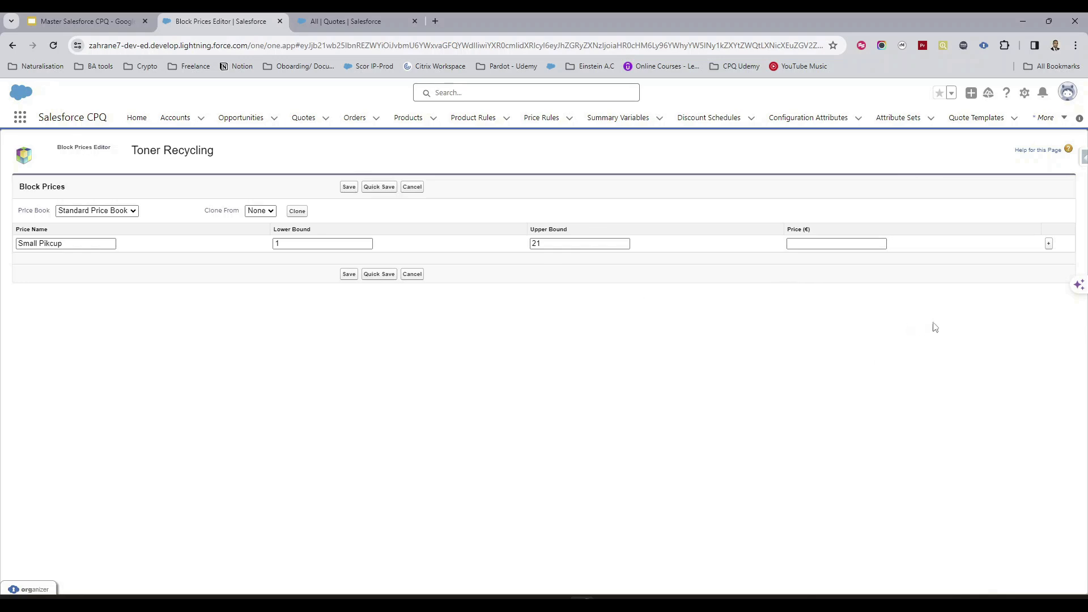
Add a second block price row named Large Pickup.
{"action": "left_click", "coordinate": [1048, 245]}
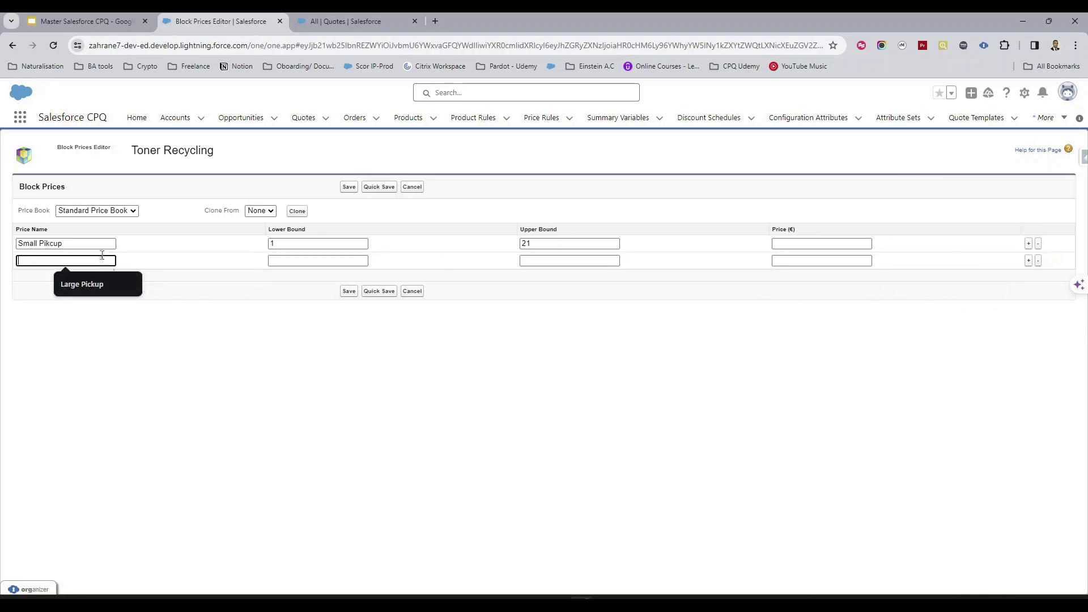
{"action": "left_click", "coordinate": [92, 286]}
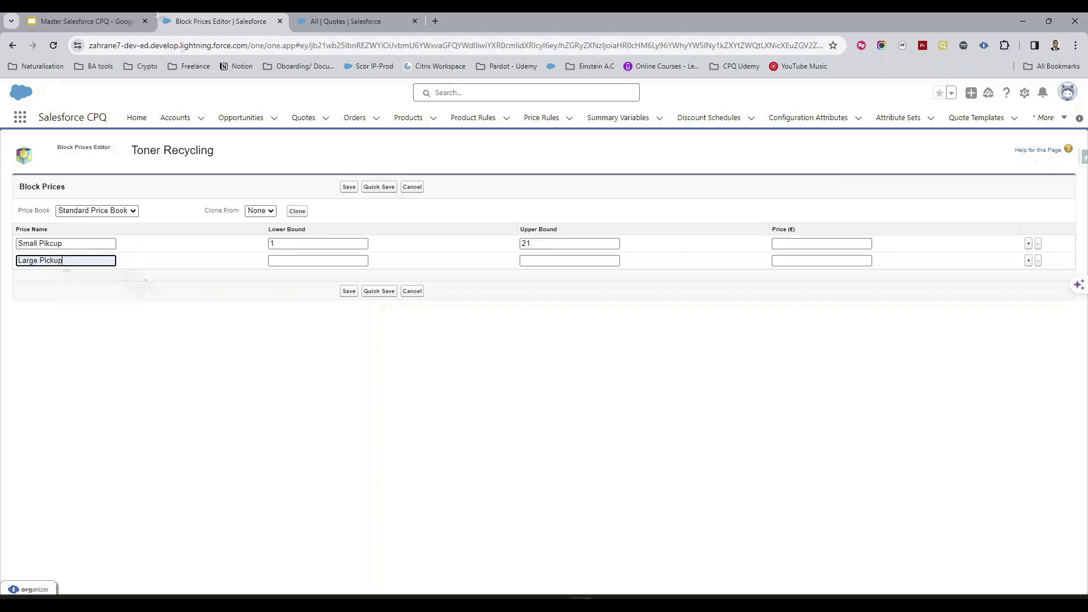
{"action": "left_click", "coordinate": [85, 21]}
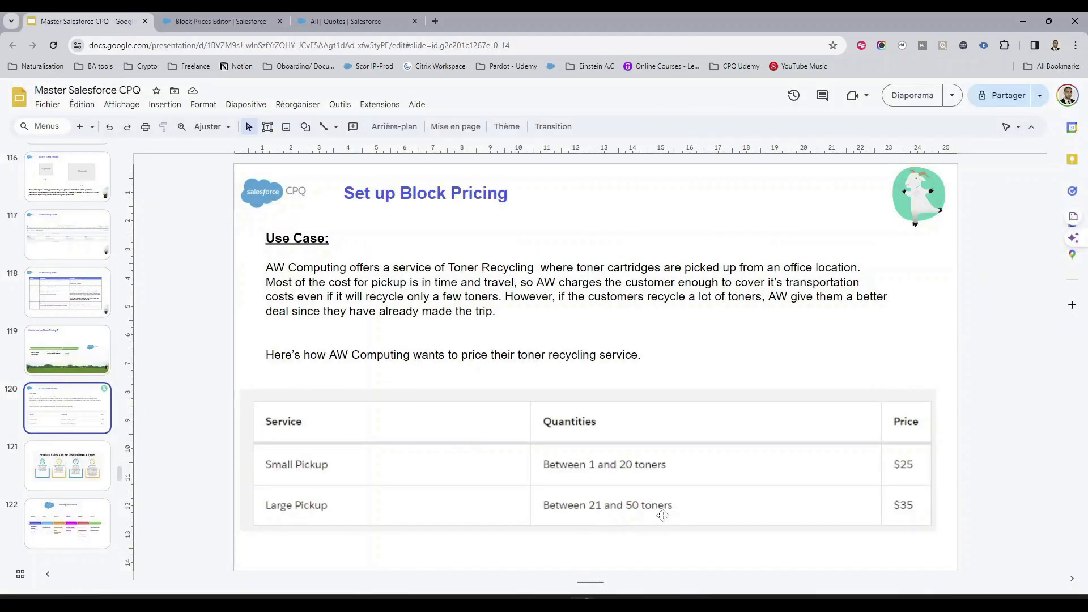
{"action": "left_click", "coordinate": [199, 20]}
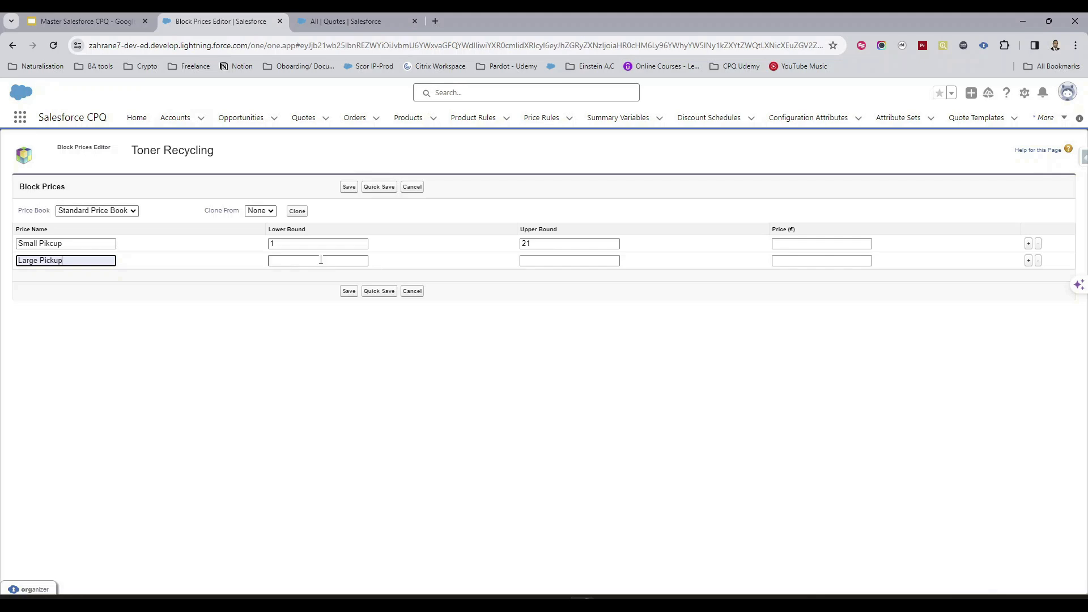
Set the Large Pickup block's lower bound to 21 and upper bound to 51.
{"action": "left_click", "coordinate": [323, 260]}
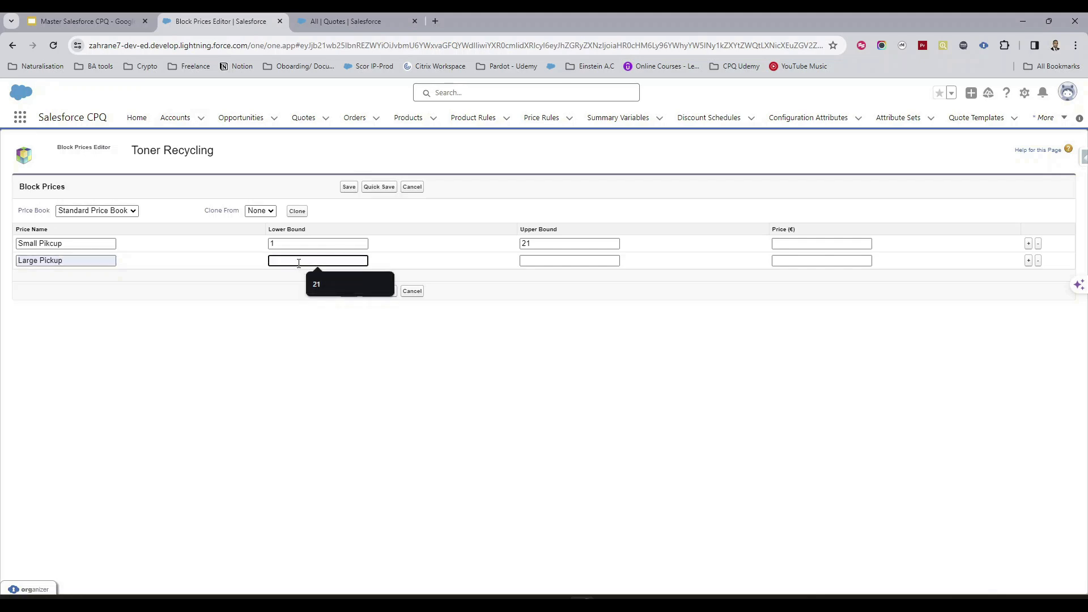
{"action": "type", "text": "21"}
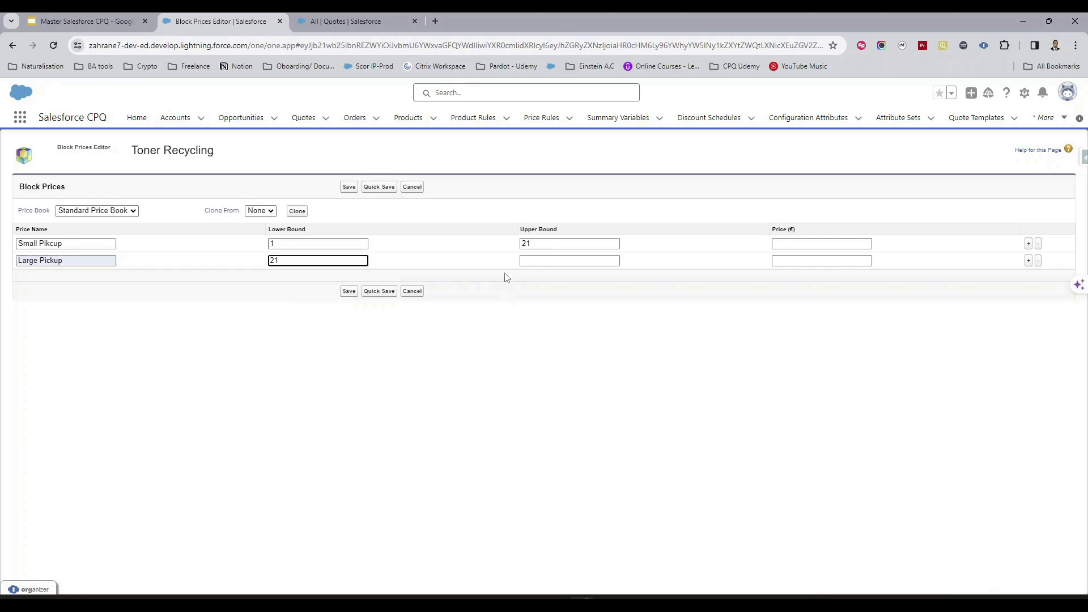
{"action": "left_click", "coordinate": [535, 262]}
{"action": "type", "text": "51"}
{"action": "left_click", "coordinate": [579, 284]}
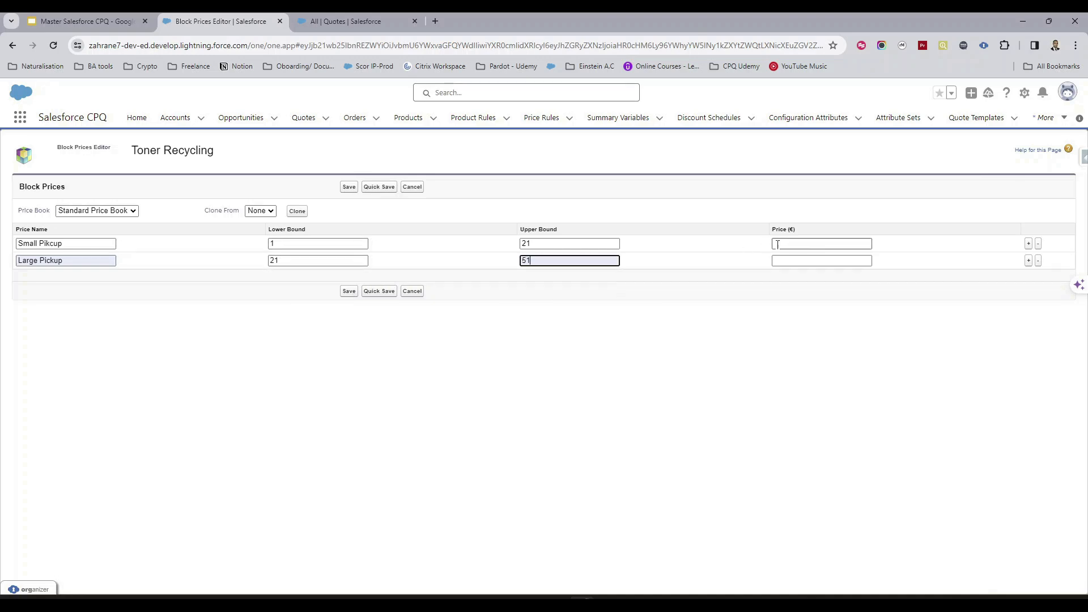
Set the block prices to 25 for Small Pikcup and 35 for Large Pickup, and save.
{"action": "left_click", "coordinate": [94, 21]}
{"action": "left_click", "coordinate": [248, 17]}
{"action": "left_click", "coordinate": [785, 243]}
{"action": "type", "text": "25"}
{"action": "left_click", "coordinate": [793, 260]}
{"action": "type", "text": "35"}
{"action": "left_click", "coordinate": [835, 289]}
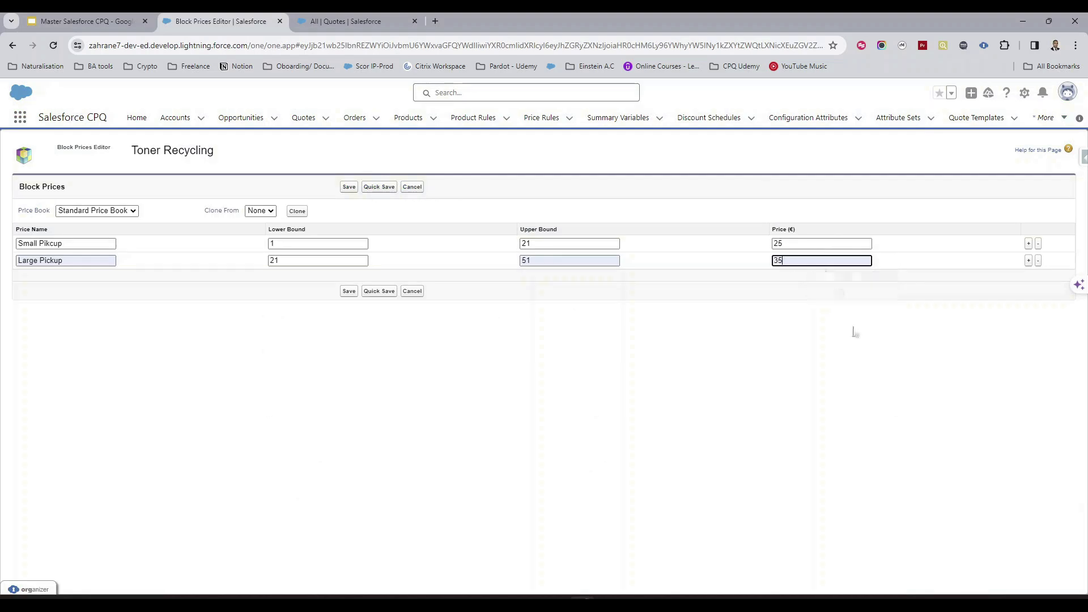
{"action": "left_click", "coordinate": [344, 294]}
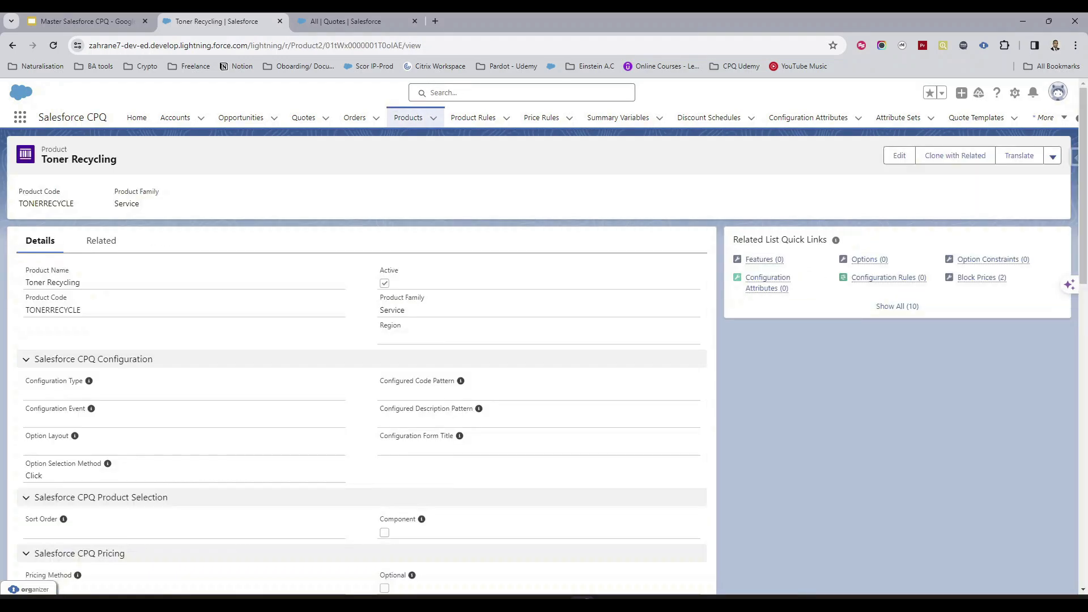
Review the block prices listed in the product's related records.
{"action": "left_click", "coordinate": [100, 241]}
{"action": "scroll", "coordinate": [346, 380], "scroll_direction": "down", "scroll_amount": 5}
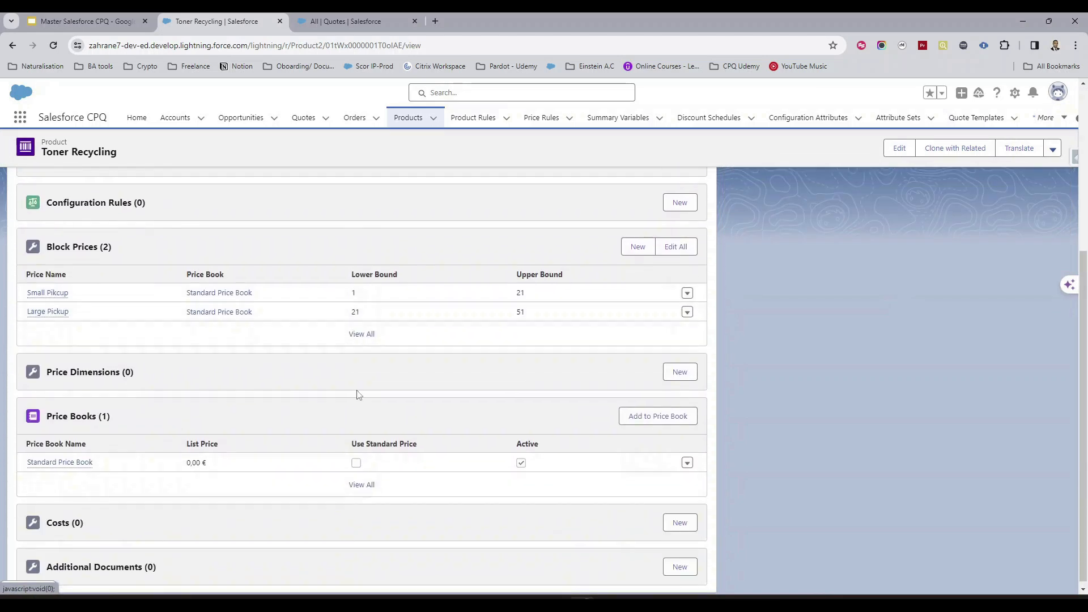
{"action": "scroll", "coordinate": [516, 386], "scroll_direction": "up", "scroll_amount": 2}
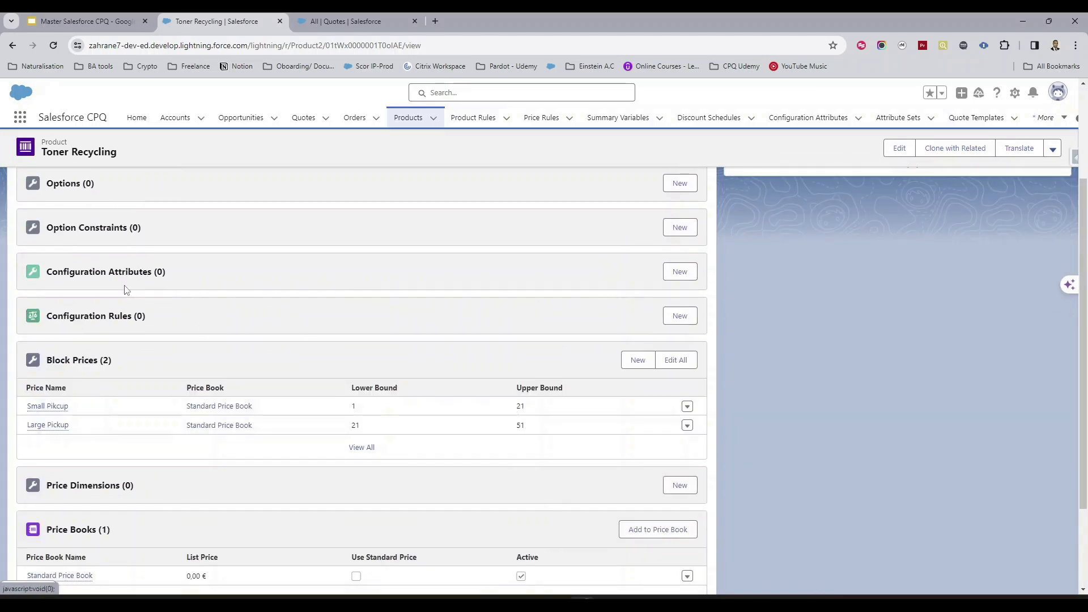
{"action": "left_click", "coordinate": [638, 366]}
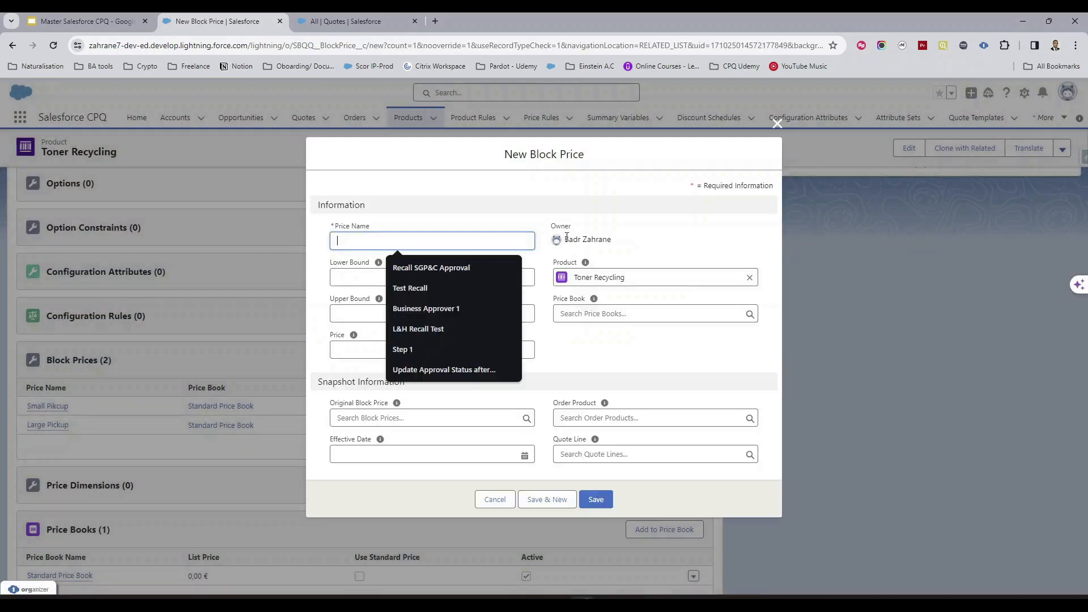
{"action": "left_click", "coordinate": [517, 198]}
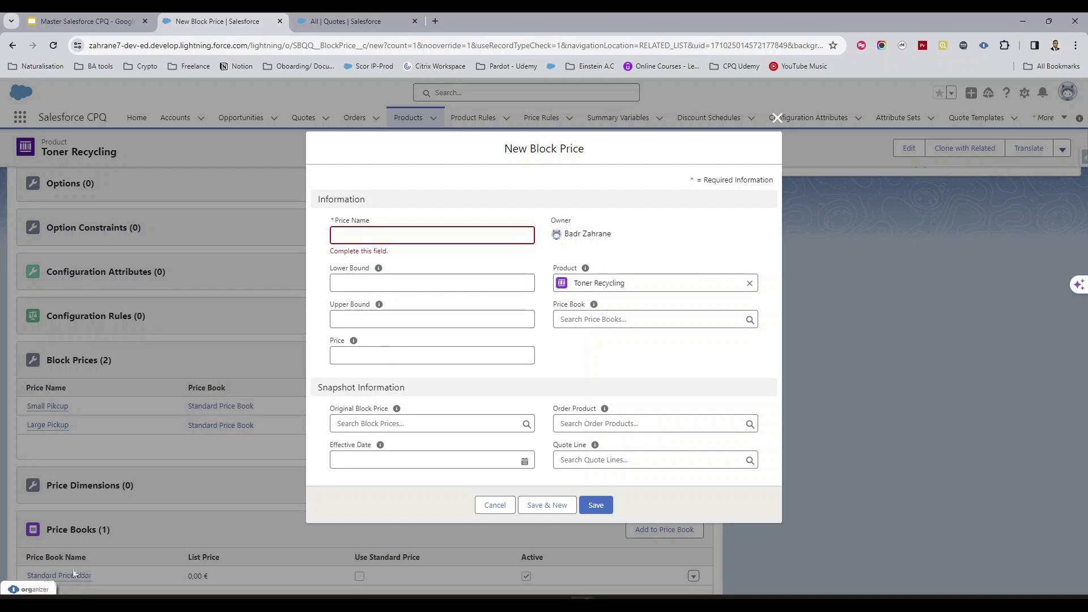
{"action": "left_click", "coordinate": [483, 510]}
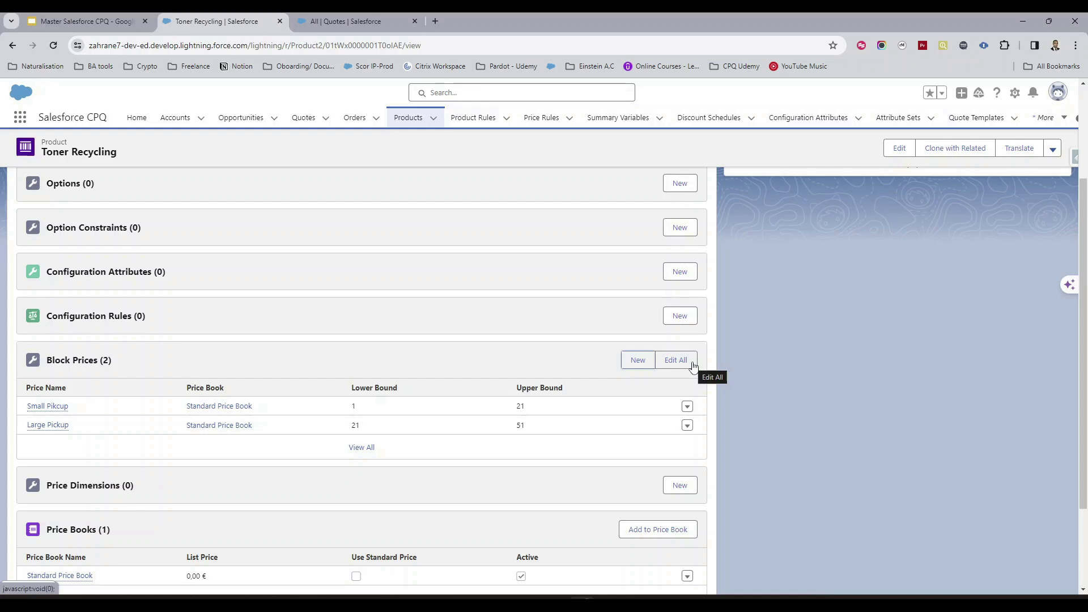
Set the Toner Recycling product's Pricing Method to Block and save the product.
{"action": "scroll", "coordinate": [521, 397], "scroll_direction": "up", "scroll_amount": 3}
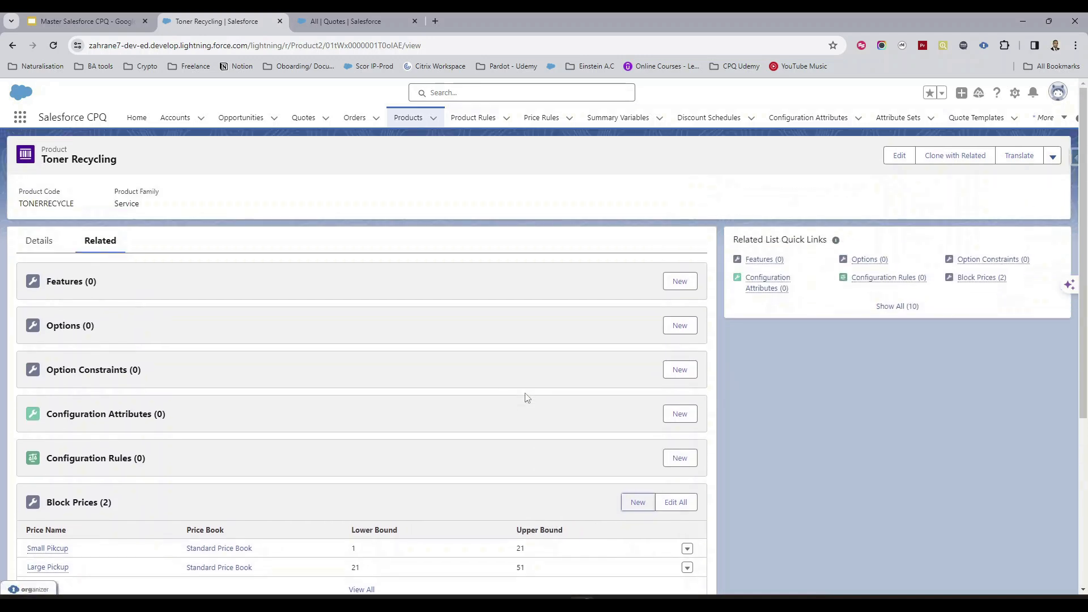
{"action": "left_click", "coordinate": [38, 241]}
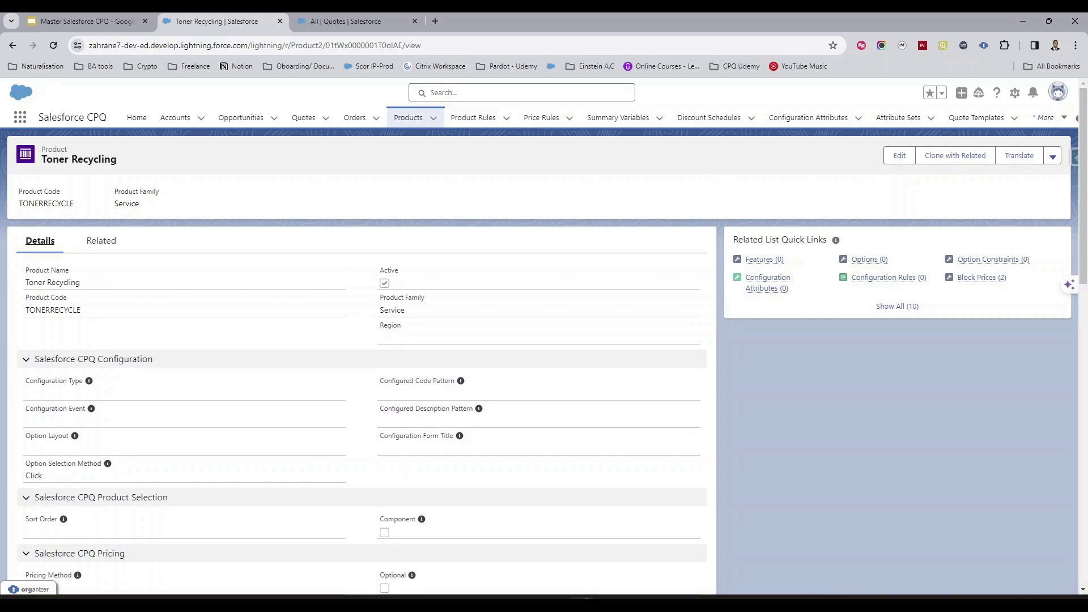
{"action": "left_click", "coordinate": [899, 161]}
{"action": "scroll", "coordinate": [418, 340], "scroll_direction": "down", "scroll_amount": 3}
{"action": "scroll", "coordinate": [418, 340], "scroll_direction": "down", "scroll_amount": 6}
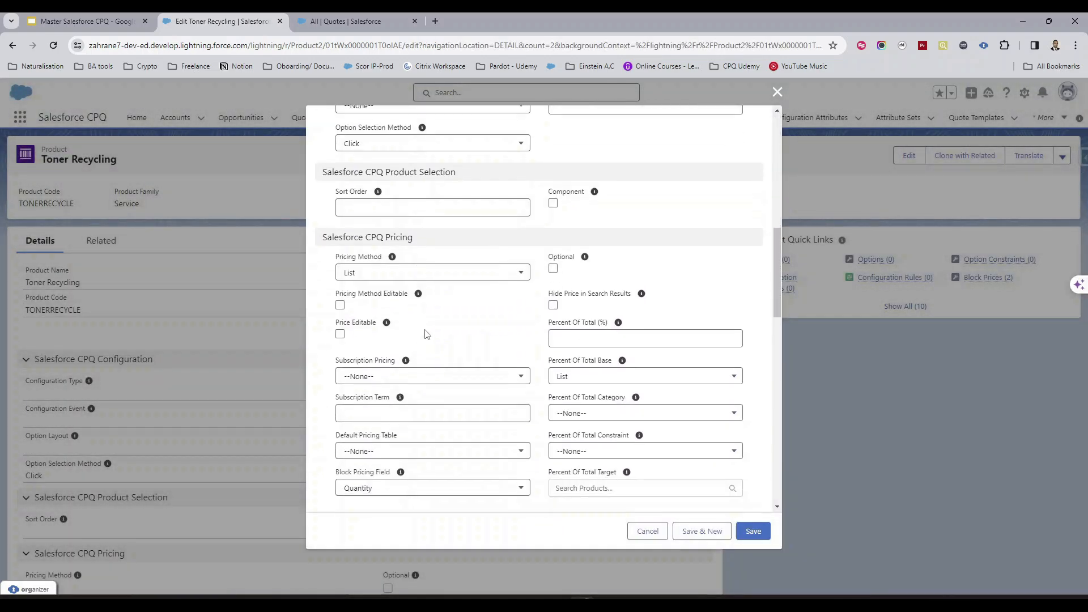
{"action": "left_click", "coordinate": [346, 273]}
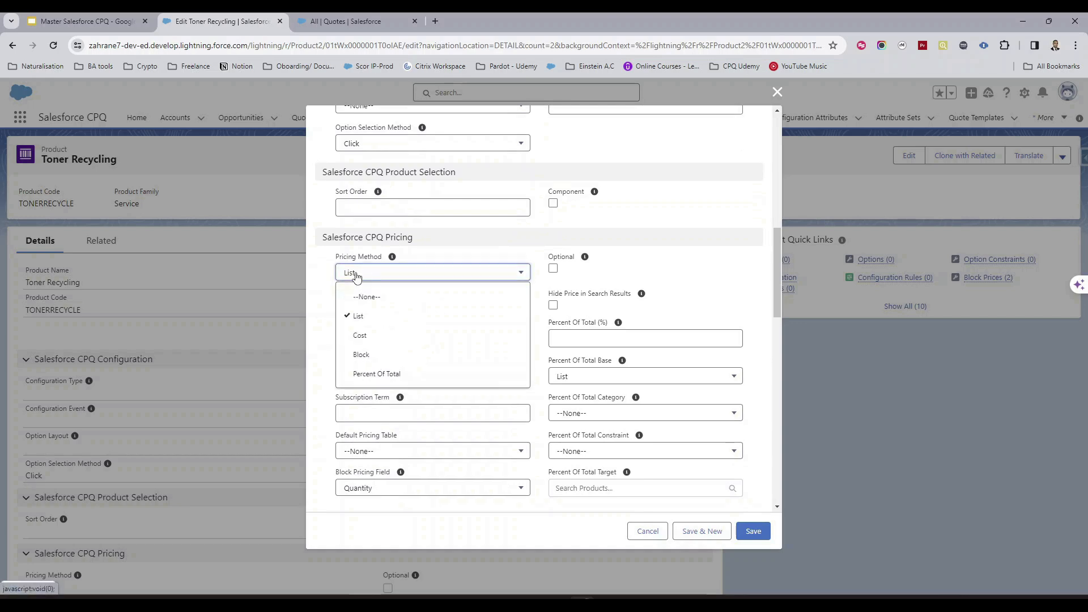
{"action": "left_click", "coordinate": [376, 356]}
{"action": "left_click", "coordinate": [753, 531]}
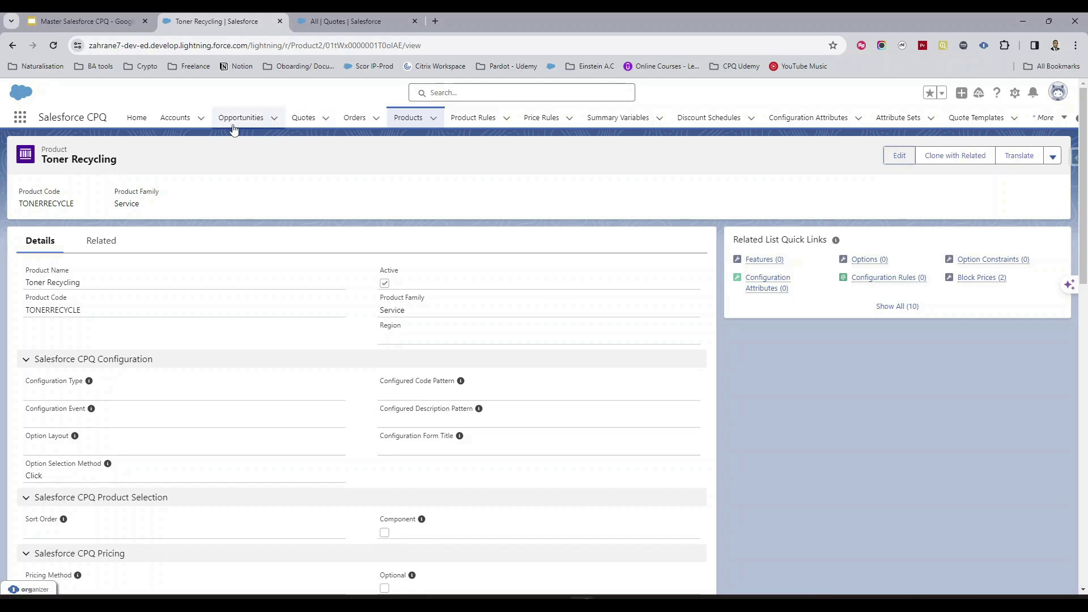
Open quote Q-00014 from the All quotes list view.
{"action": "left_click", "coordinate": [325, 118]}
{"action": "left_click", "coordinate": [306, 119]}
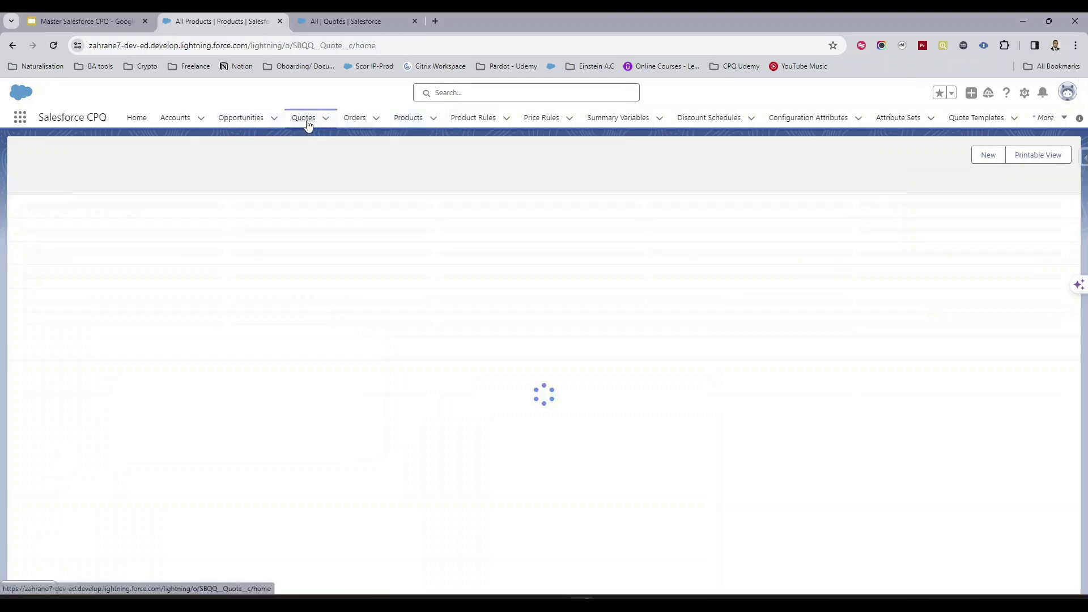
{"action": "left_click", "coordinate": [116, 164]}
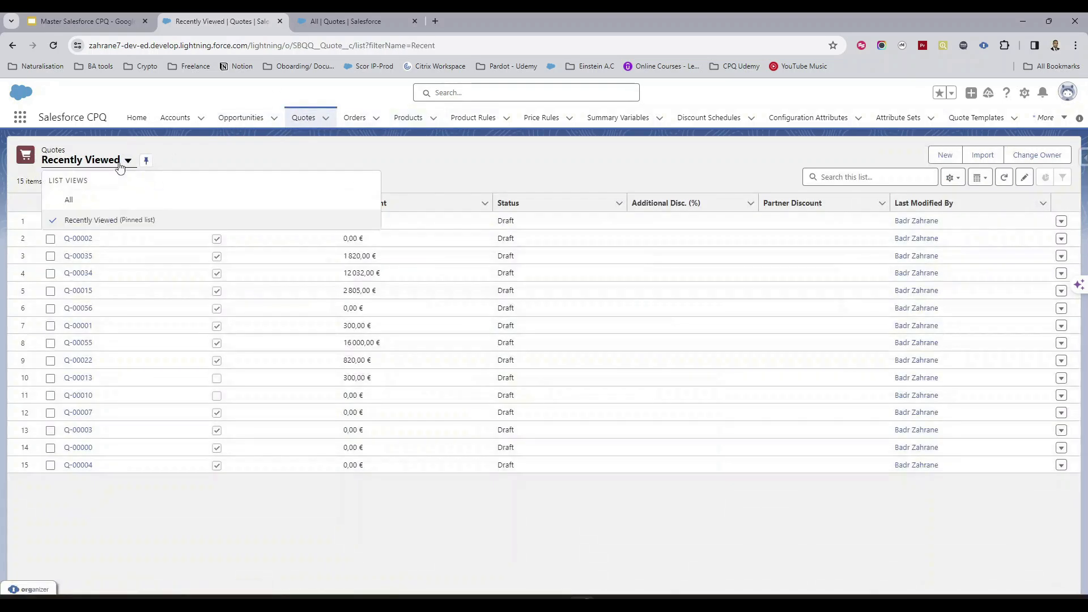
{"action": "left_click", "coordinate": [102, 202]}
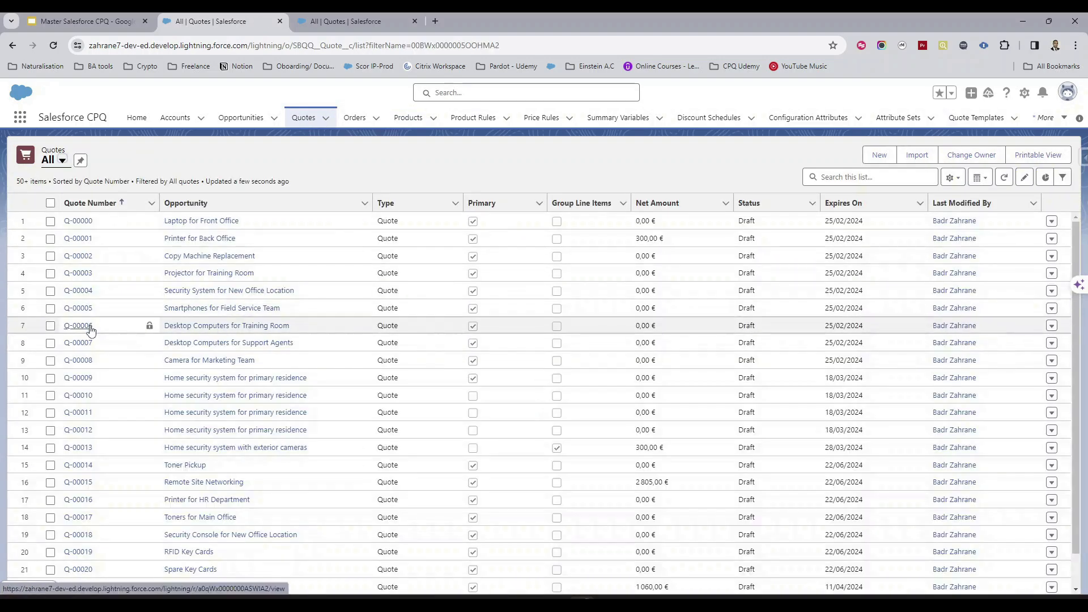
{"action": "scroll", "coordinate": [78, 396], "scroll_direction": "down", "scroll_amount": 1}
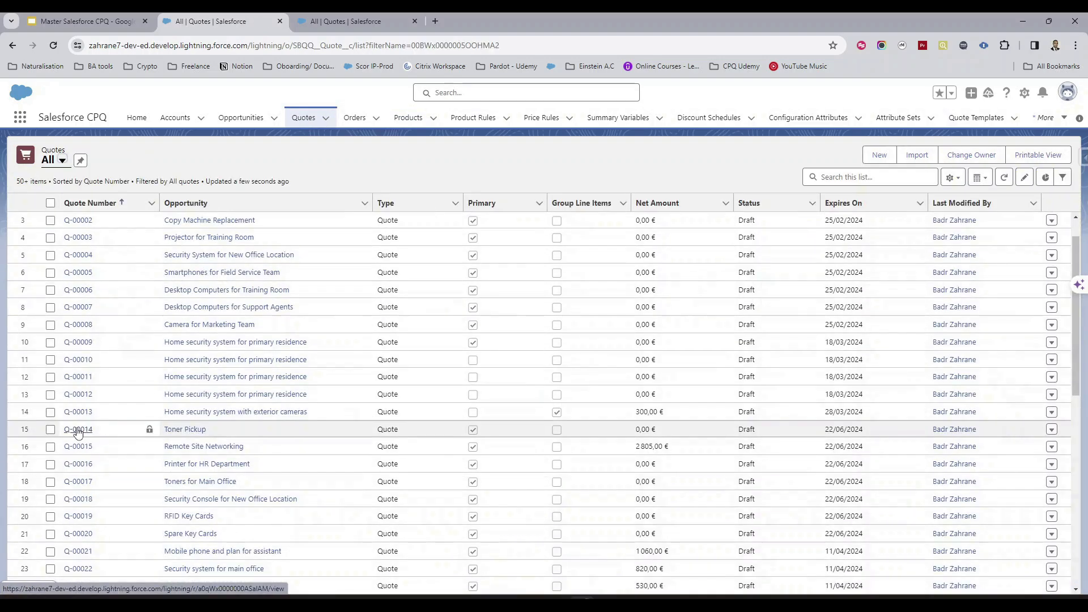
{"action": "left_click", "coordinate": [78, 430]}
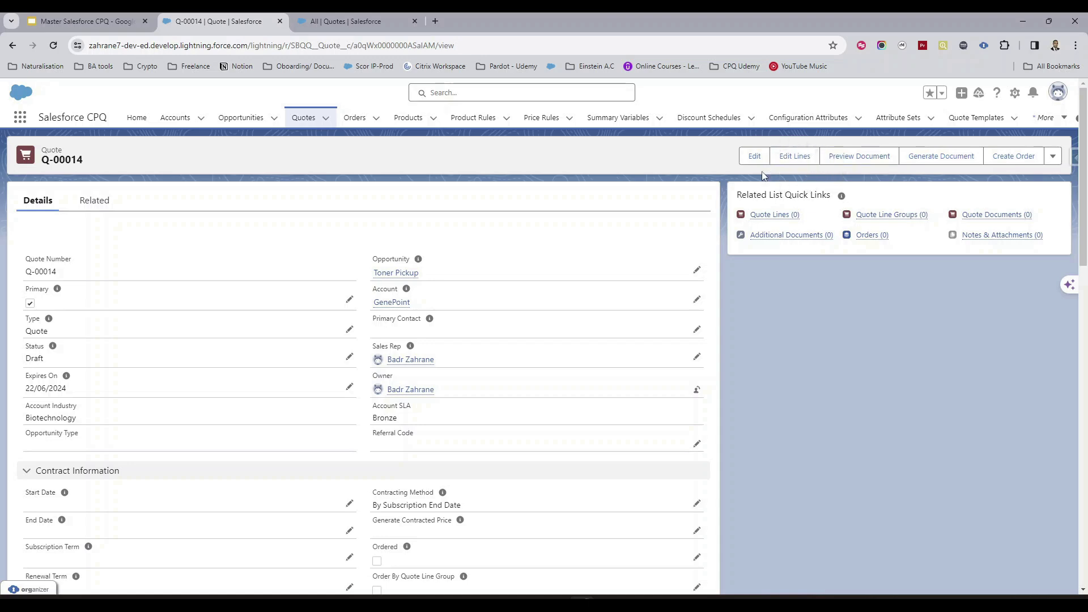
Edit the quote lines and add the Toner Recycling product, searching for "toner rec".
{"action": "left_click", "coordinate": [795, 161]}
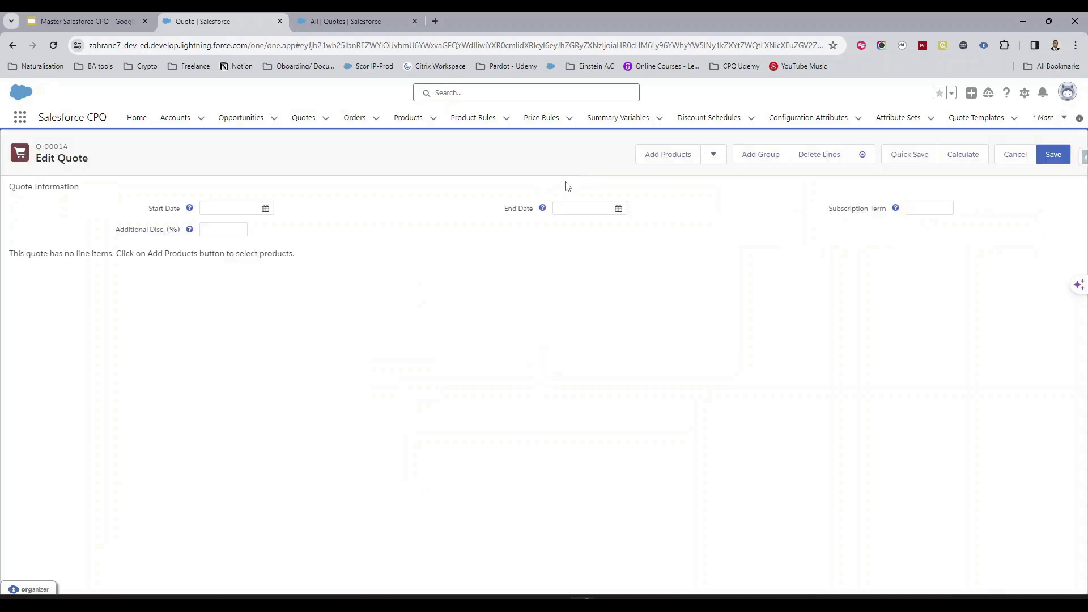
{"action": "left_click", "coordinate": [663, 154]}
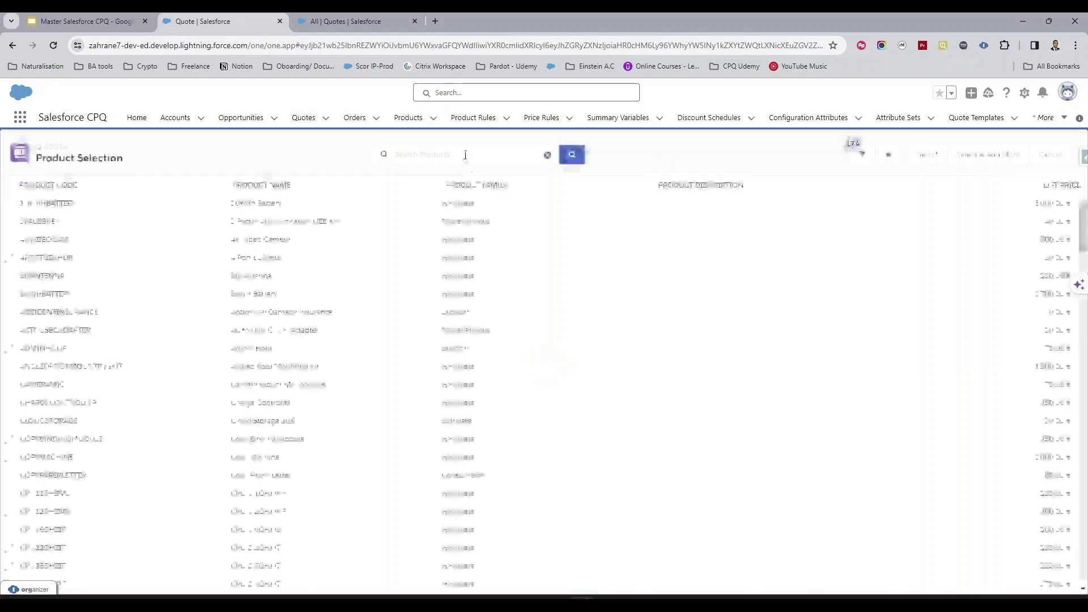
{"action": "left_click", "coordinate": [465, 155]}
{"action": "type", "text": "toner rec"}
{"action": "key", "text": "Return"}
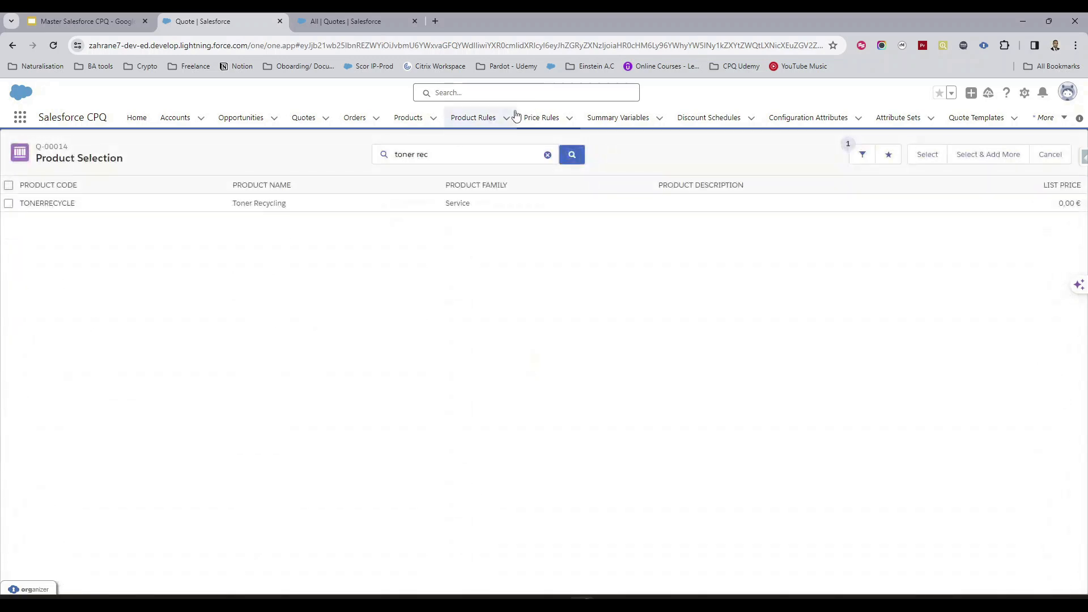
{"action": "left_click", "coordinate": [8, 203]}
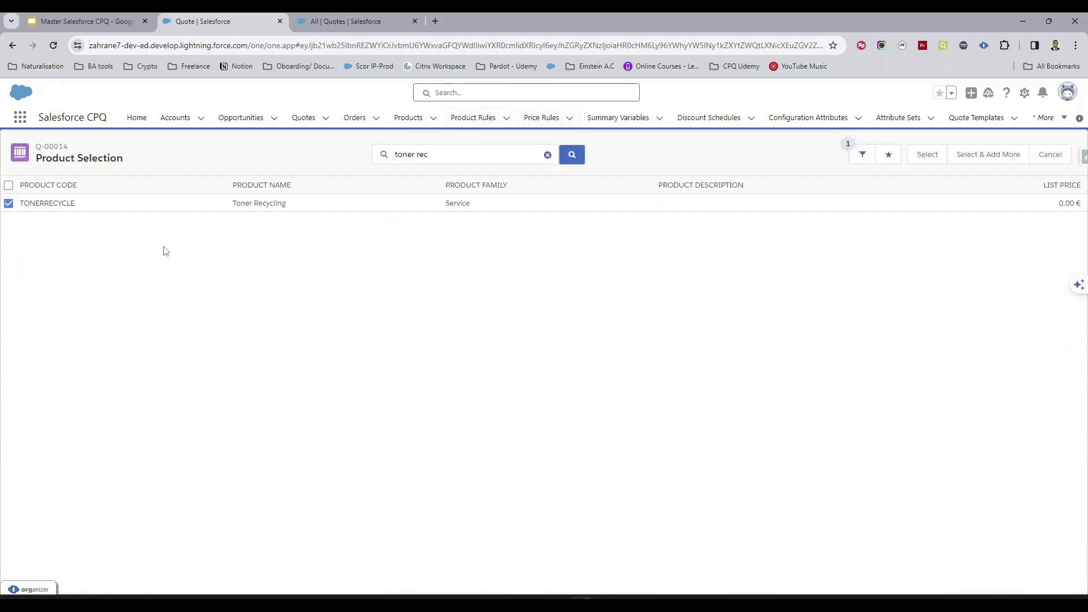
{"action": "left_click", "coordinate": [927, 155]}
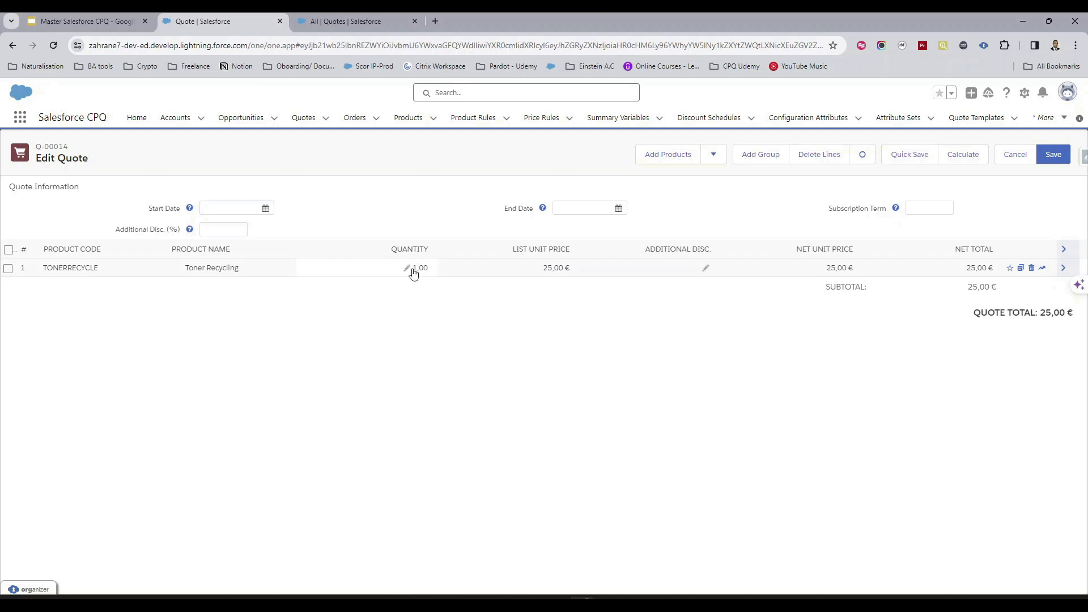
Set the Toner Recycling line's quantity to 4.
{"action": "left_click", "coordinate": [85, 21]}
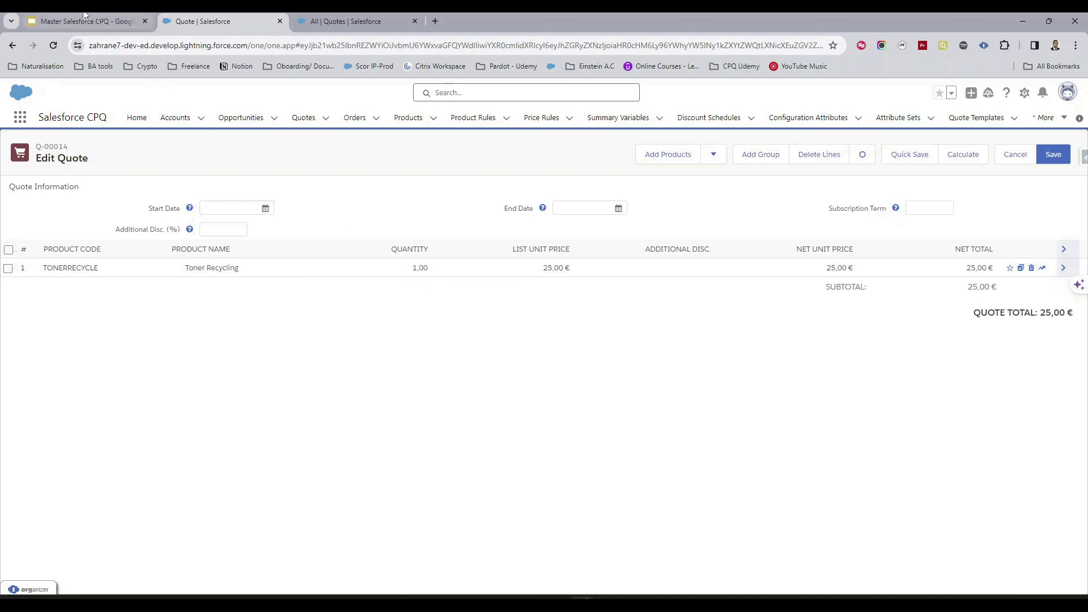
{"action": "left_click", "coordinate": [235, 17]}
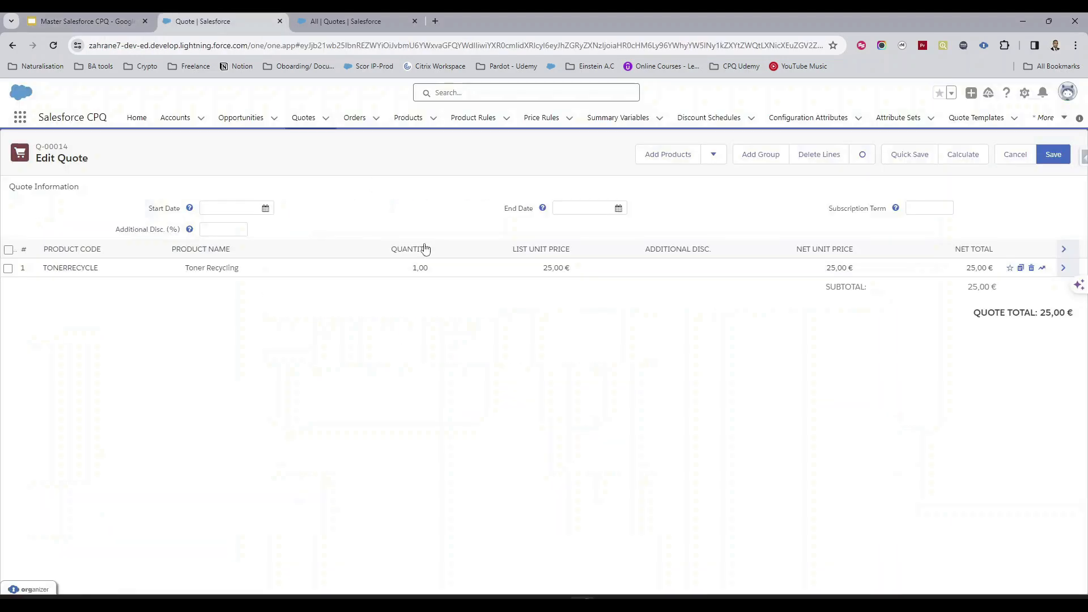
{"action": "left_click", "coordinate": [410, 274]}
{"action": "left_click_drag", "start_coordinate": [423, 274], "coordinate": [451, 281]}
{"action": "key", "text": "BackSpace"}
{"action": "type", "text": "4"}
{"action": "left_click", "coordinate": [483, 323]}
Check the pricing table in the slides, then set the line's quantity to 30 and calculate the quote.
{"action": "left_click", "coordinate": [52, 19]}
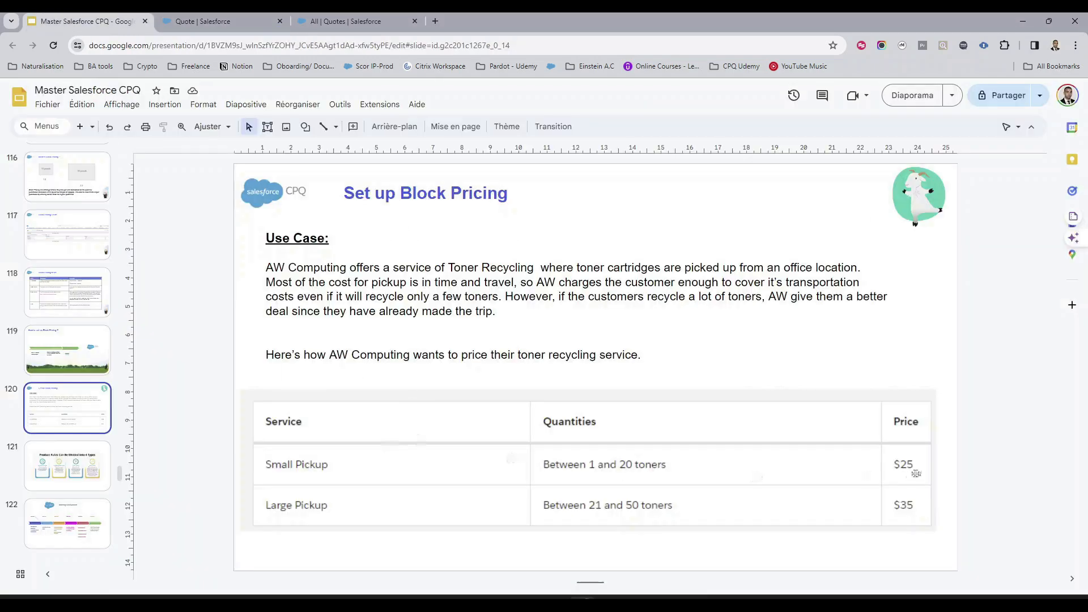
{"action": "left_click", "coordinate": [263, 17]}
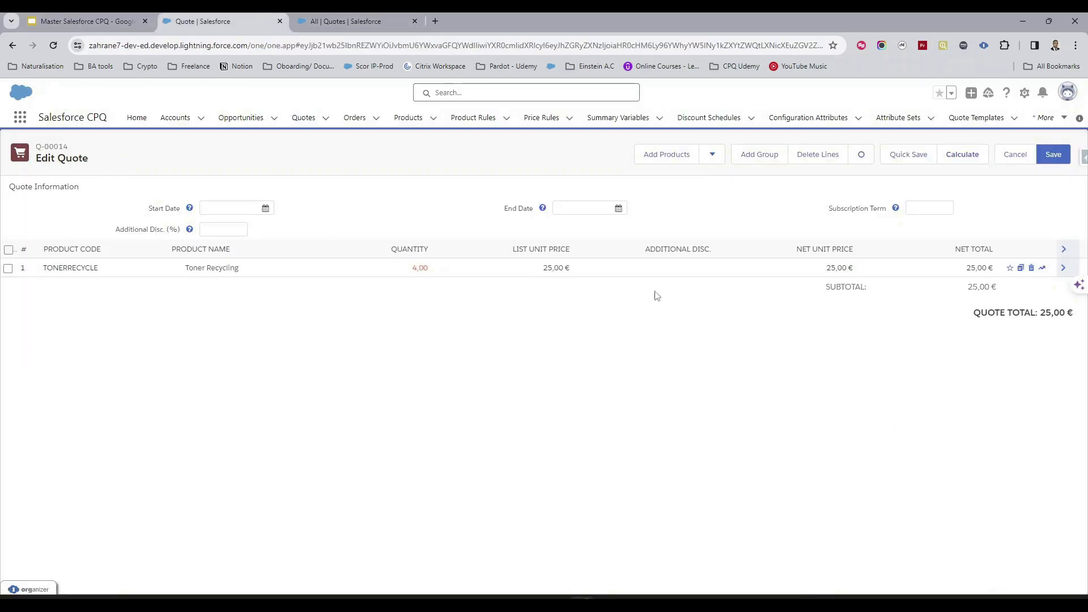
{"action": "left_click", "coordinate": [413, 268]}
{"action": "key", "text": "BackSpace"}
{"action": "type", "text": "30"}
{"action": "left_click", "coordinate": [678, 367]}
{"action": "left_click", "coordinate": [962, 155]}
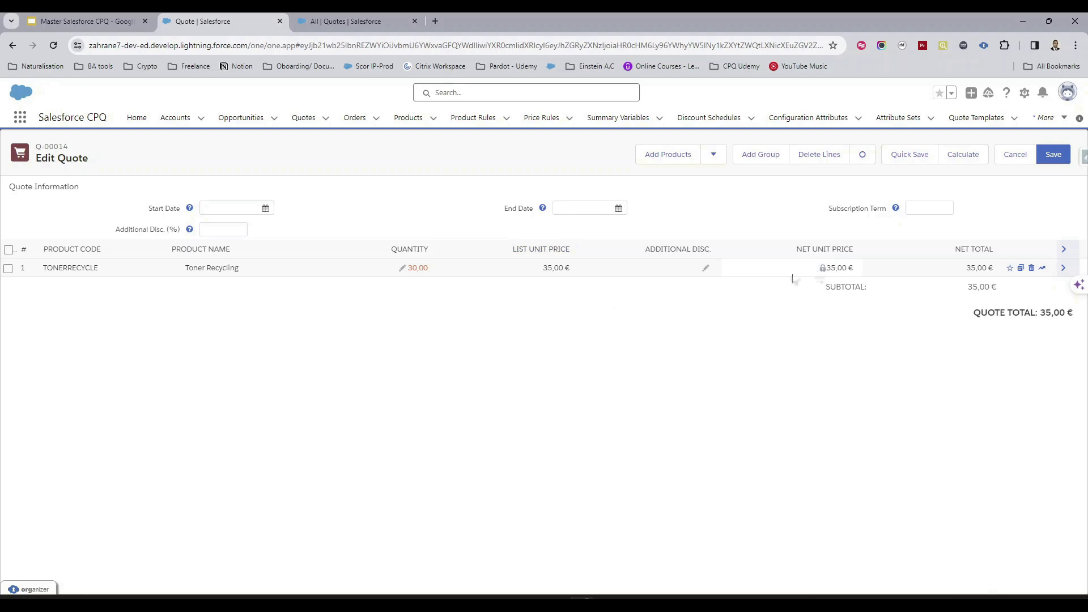
Expand the Toner Recycling quote line's details to review its pricing method and prices.
{"action": "left_click", "coordinate": [119, 21]}
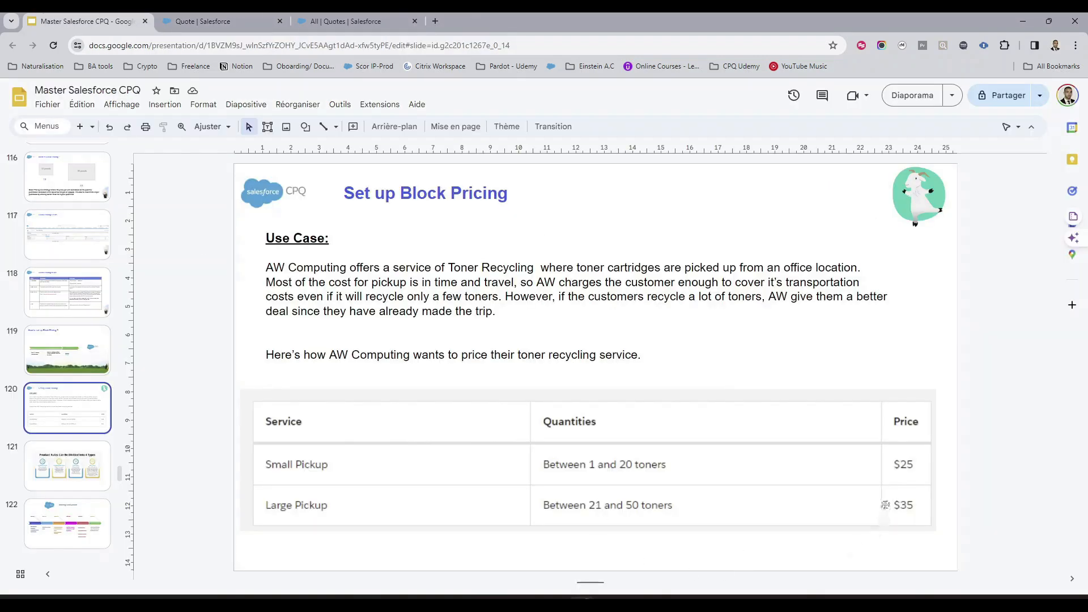
{"action": "left_click", "coordinate": [216, 17]}
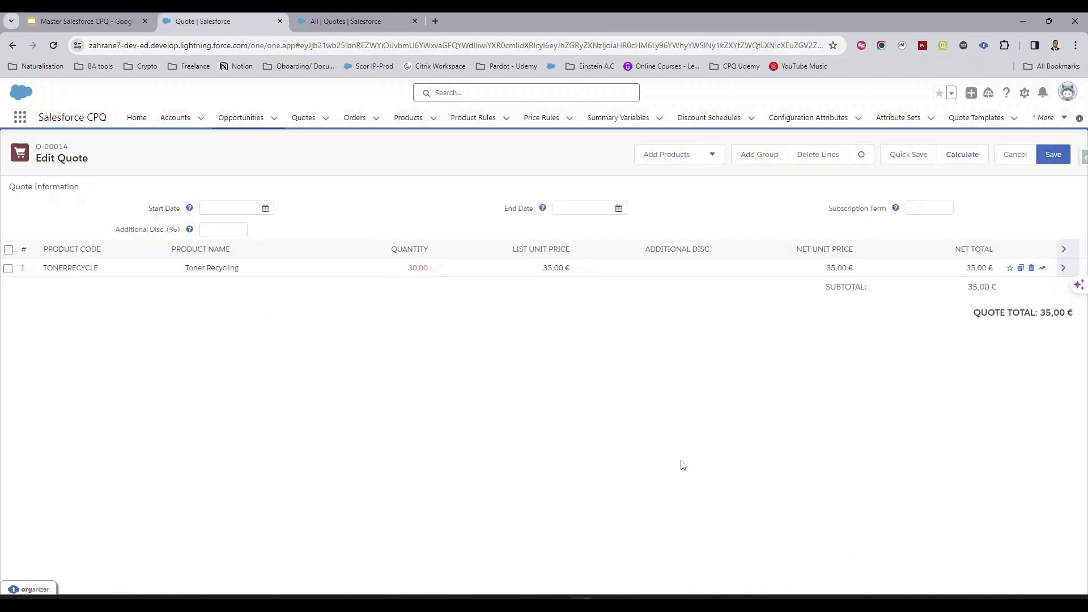
{"action": "left_click", "coordinate": [1064, 269]}
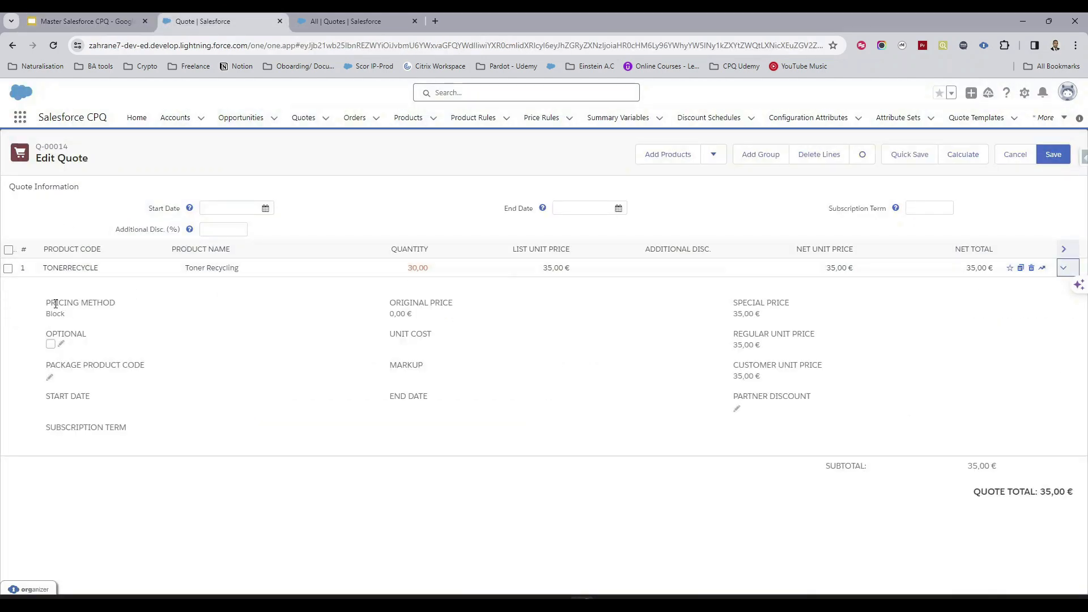